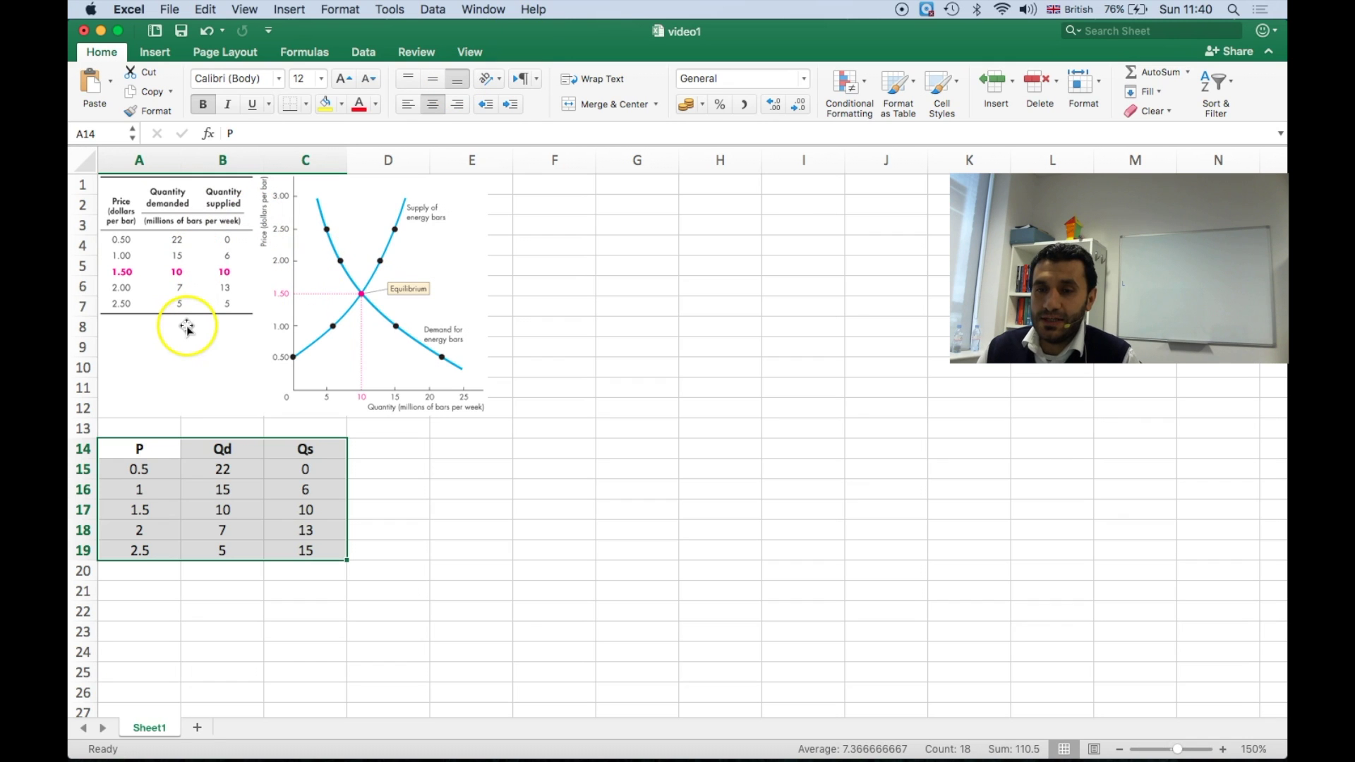
- Select the P, Qd and Qs table A14:C19 as the chart data
left_click(408, 469)
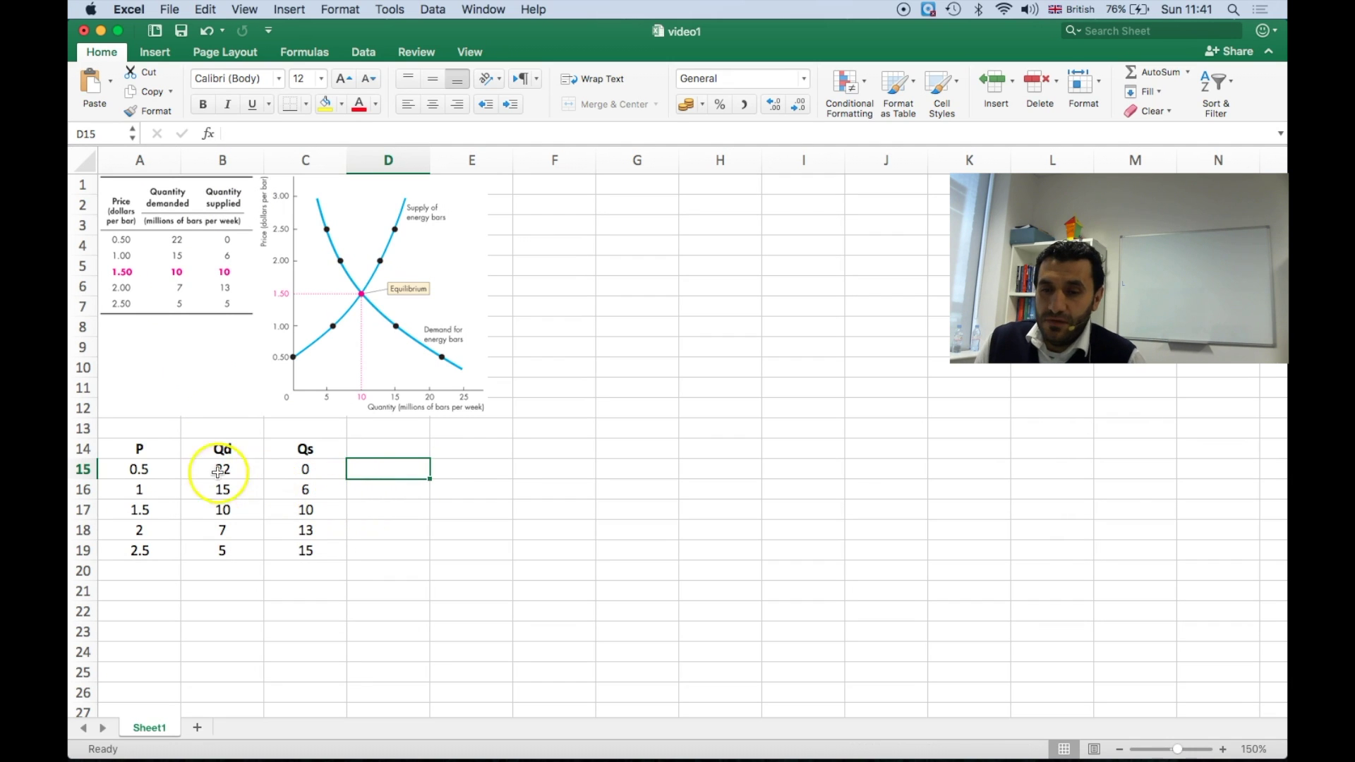
left_click_drag(138, 450, 138, 550)
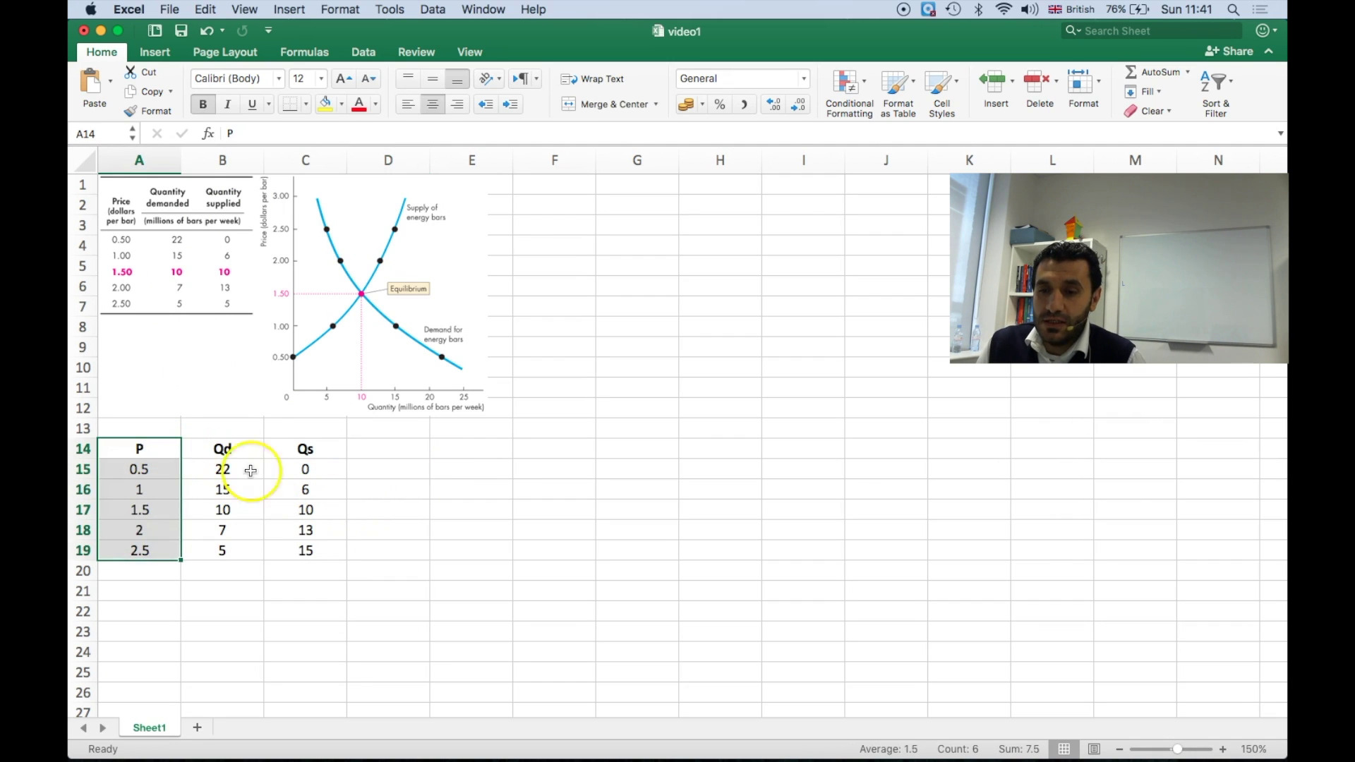
mouse_move(223, 449)
left_mouse_down()
mouse_move(243, 532)
mouse_move(222, 549)
left_mouse_up()
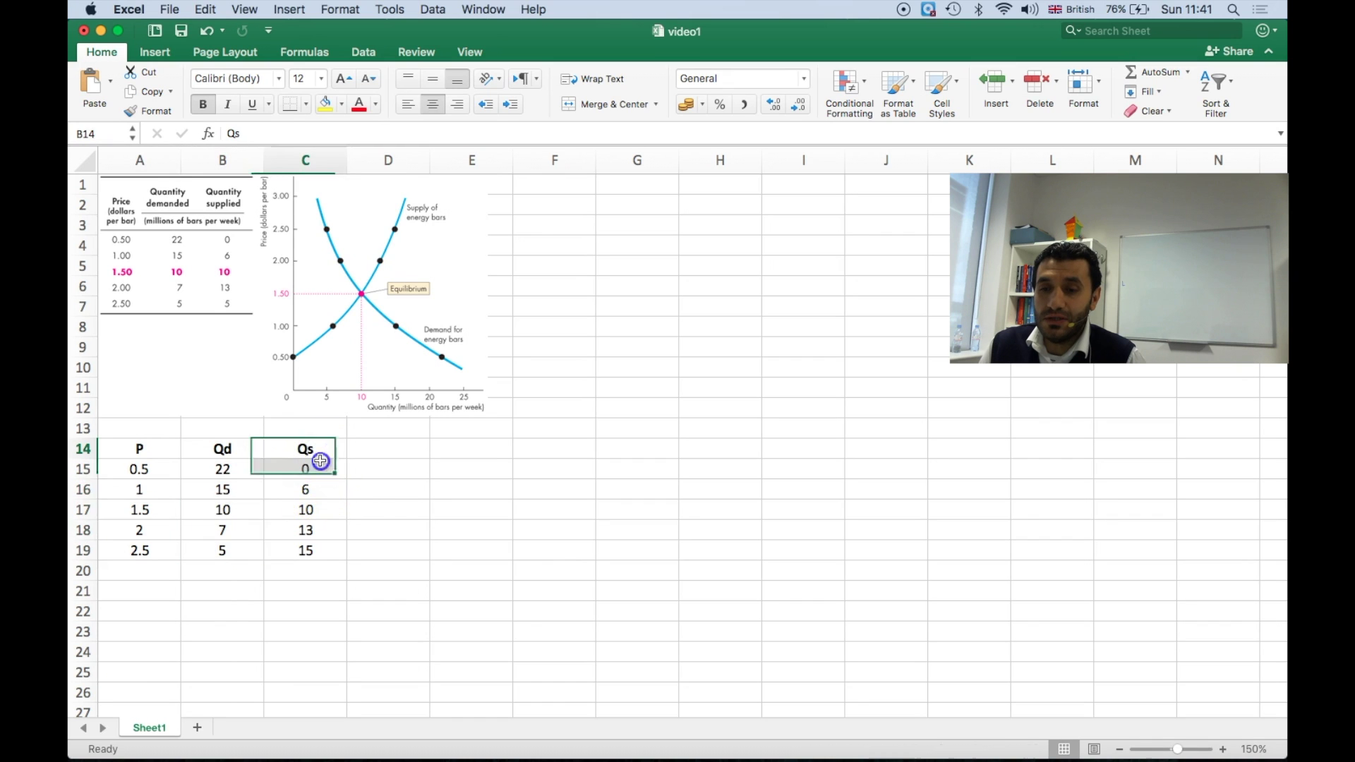
left_click_drag(306, 449, 321, 553)
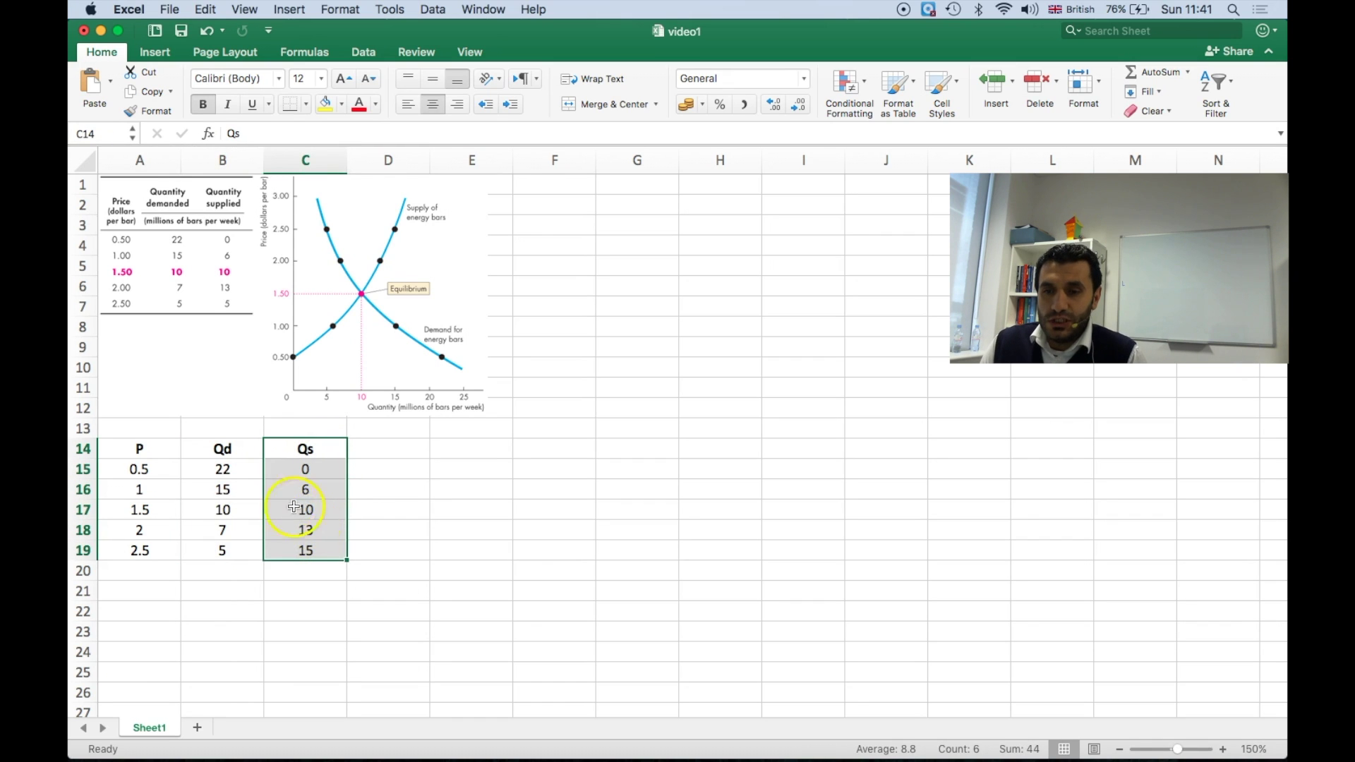
mouse_move(138, 449)
left_mouse_down()
mouse_move(291, 497)
mouse_move(291, 548)
left_mouse_up()
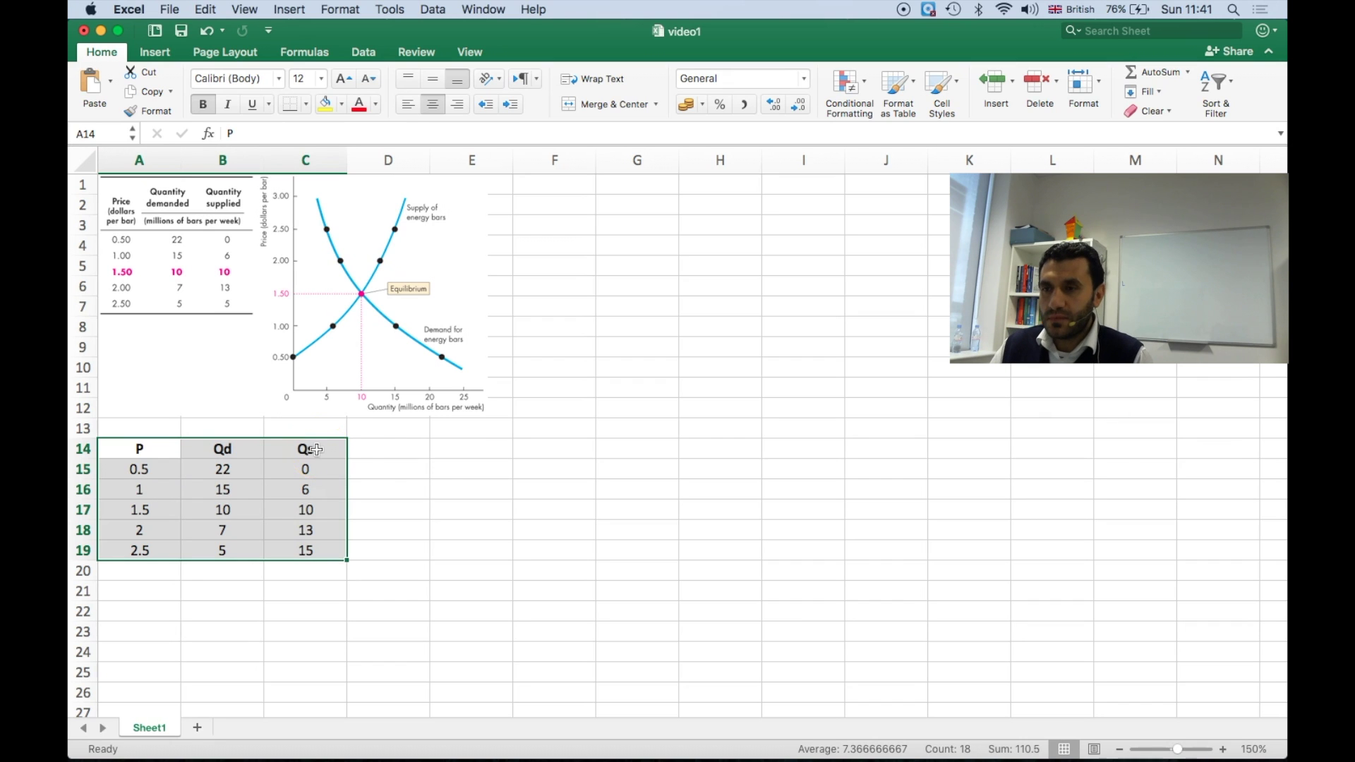
- Insert a Scatter with Straight Lines and Markers chart, then move and shrink it beside the table
left_click(155, 52)
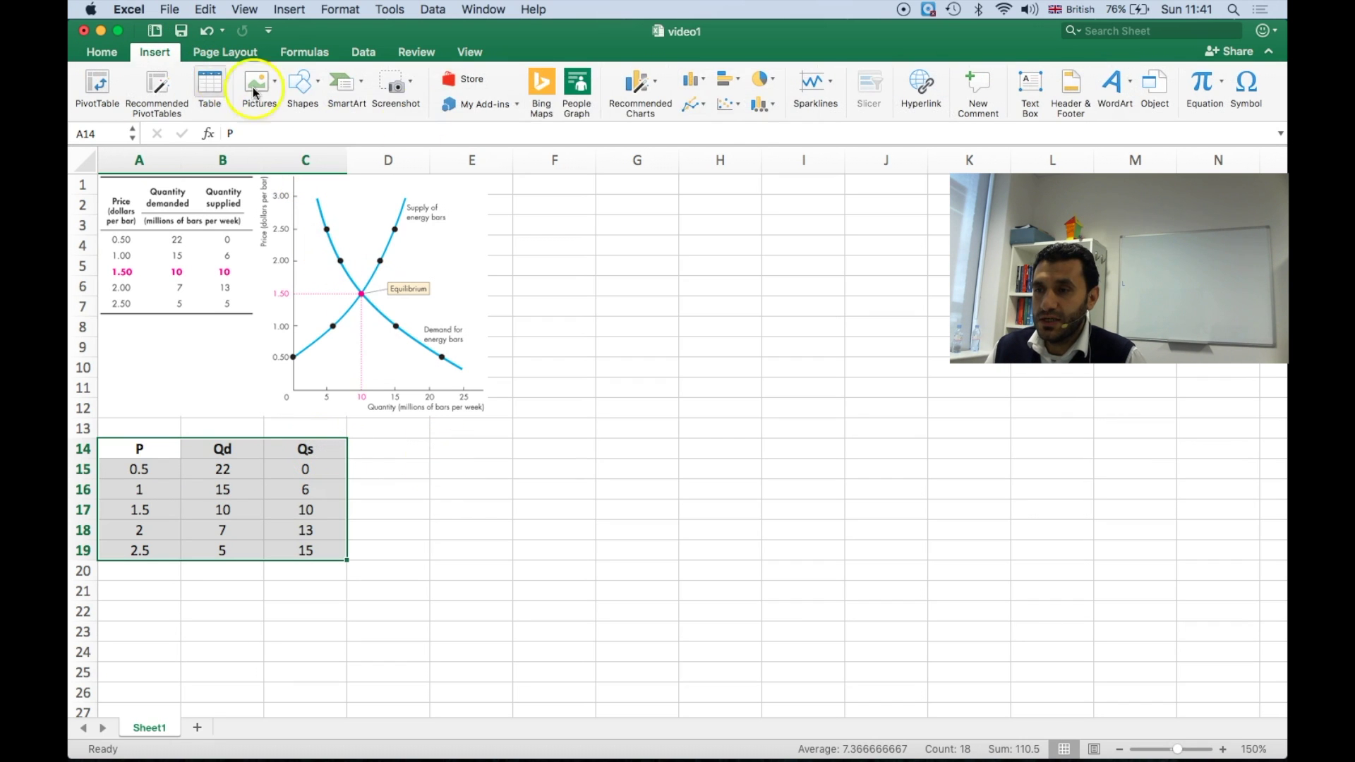
left_click(739, 105)
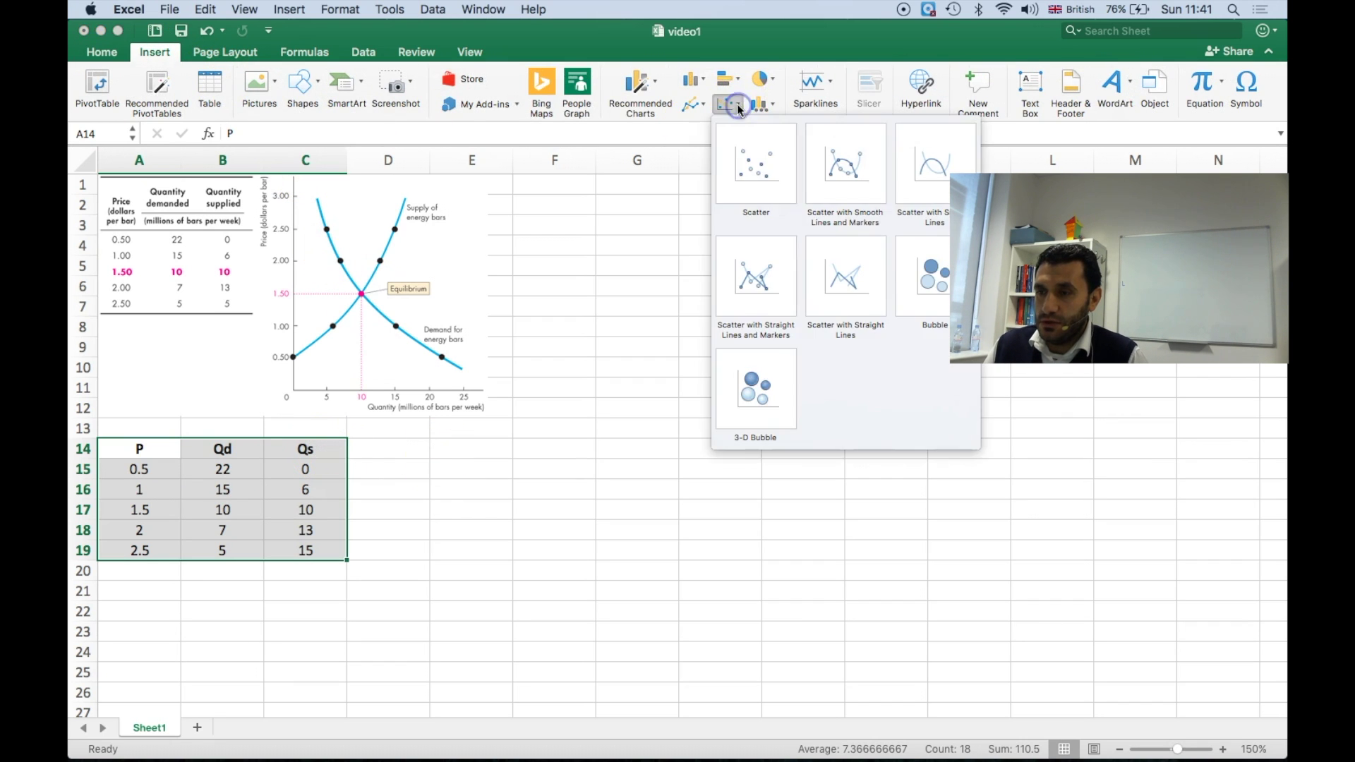
left_click(766, 257)
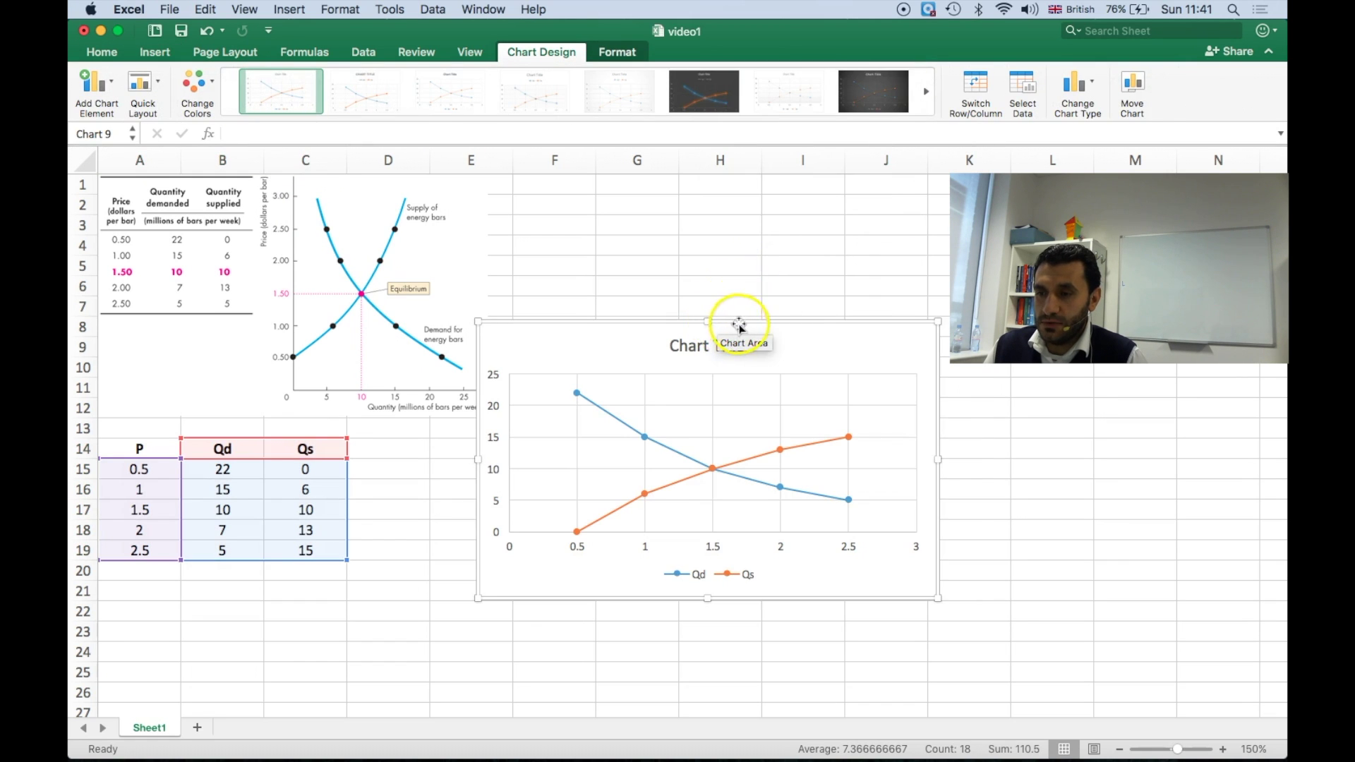
left_click_drag(739, 323, 681, 393)
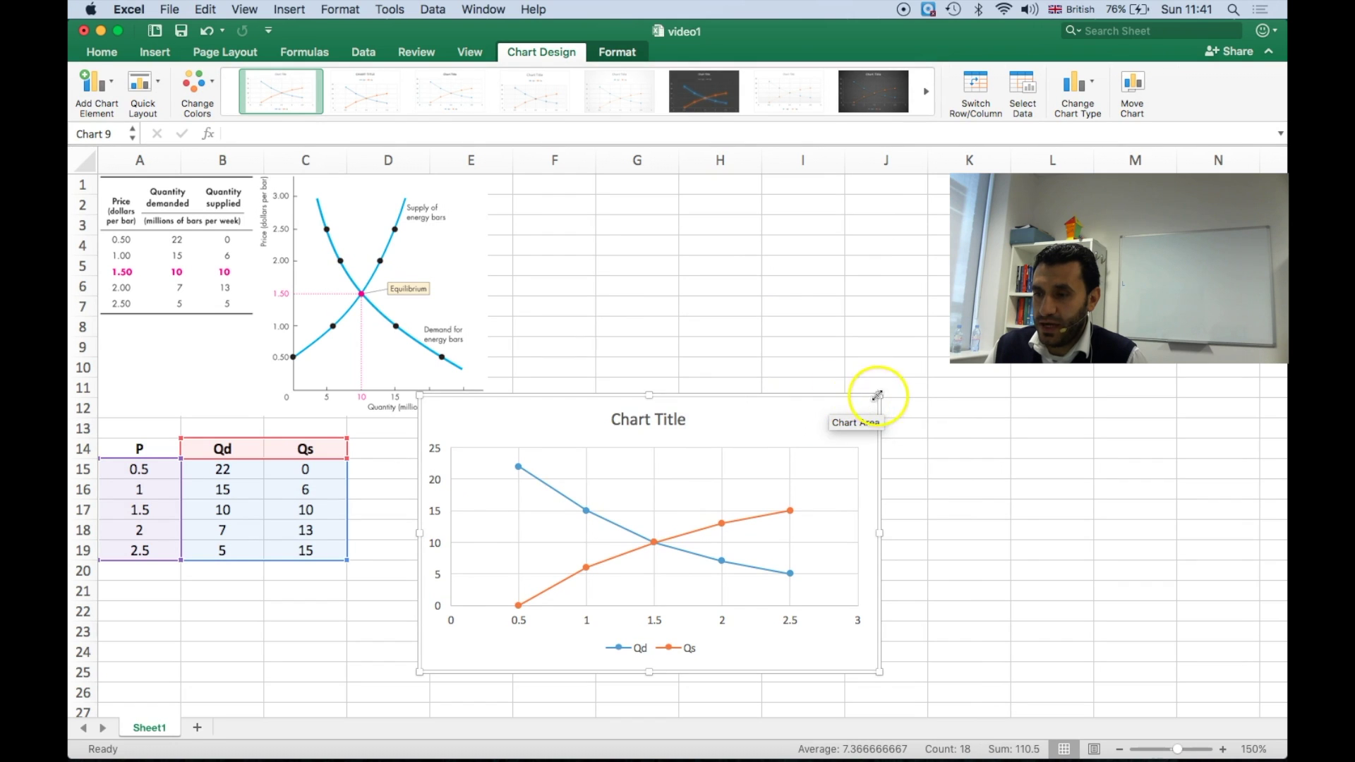
left_click_drag(877, 397, 718, 421)
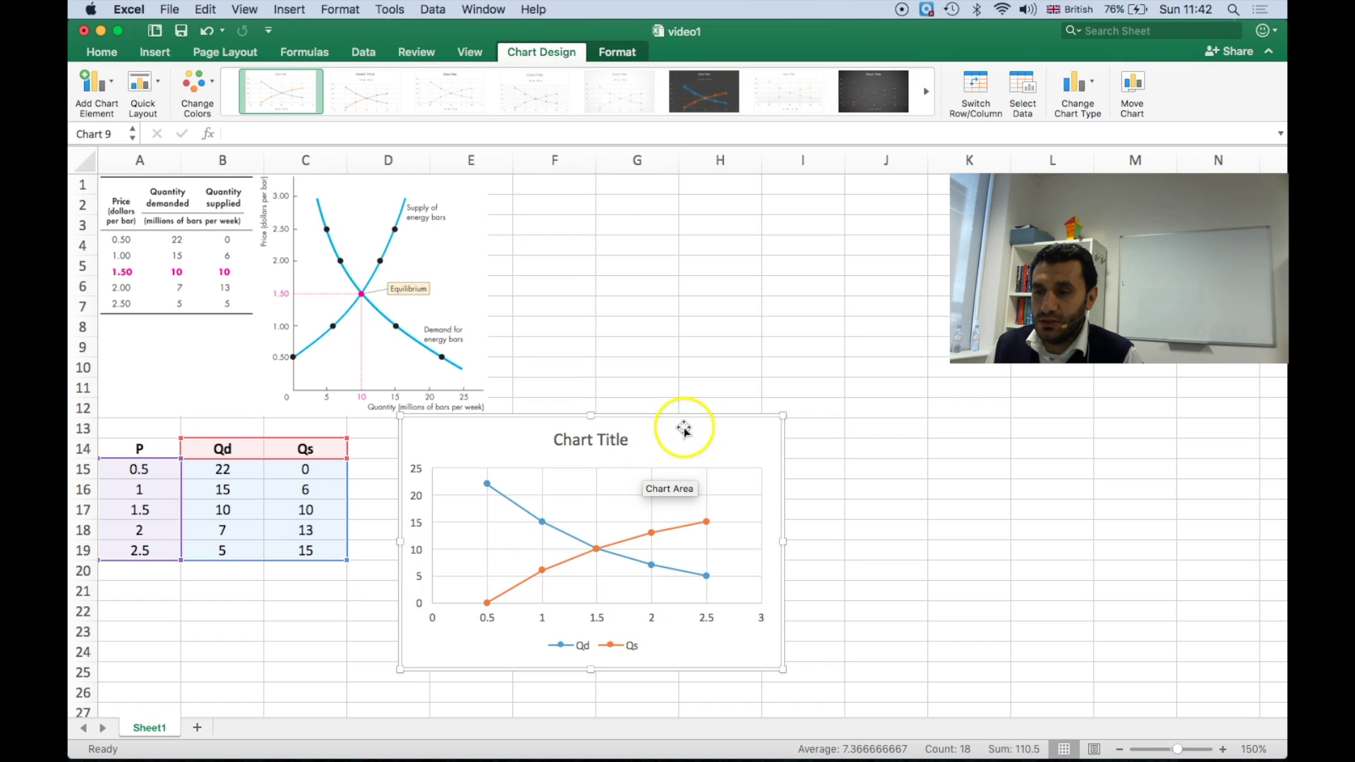
- In Select Data, set the Qd series X values to B15:B19 and Y values to A15:A19
right_click(659, 460)
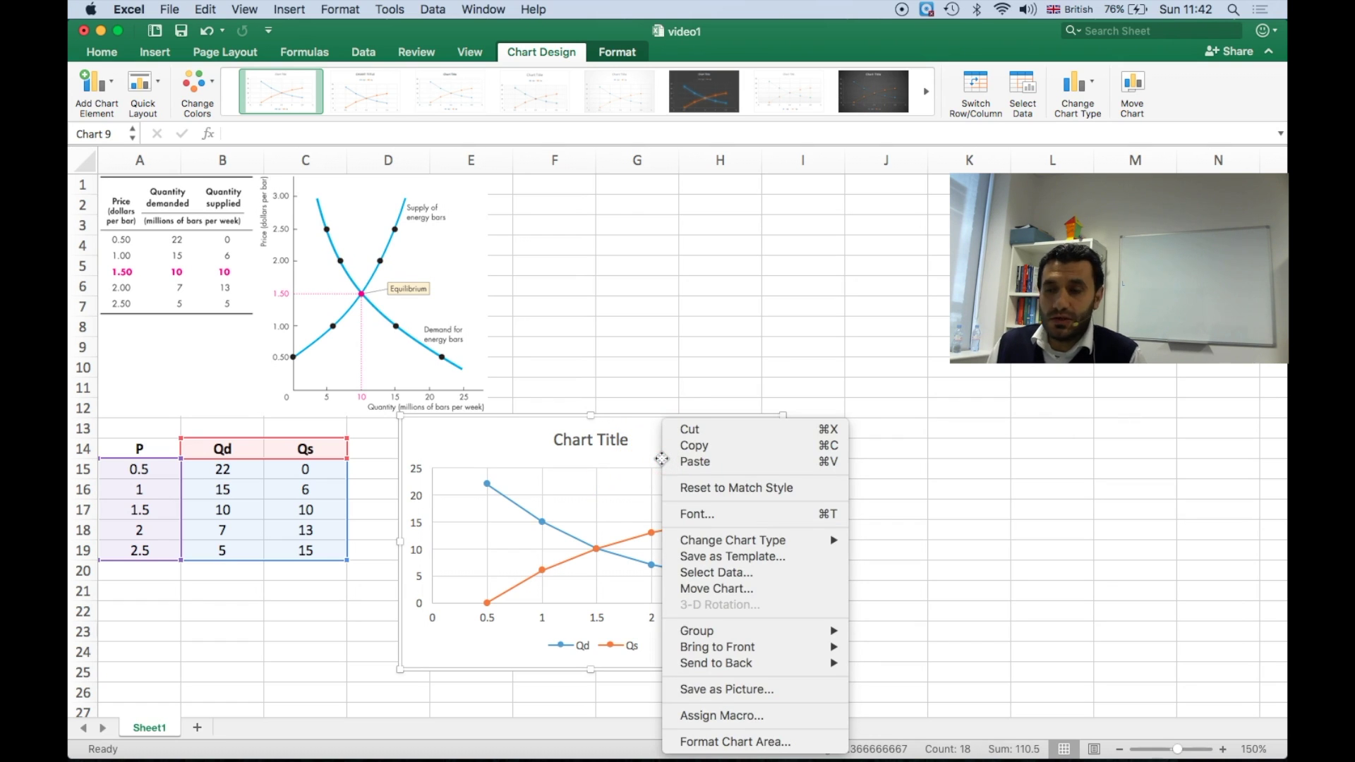
left_click(723, 573)
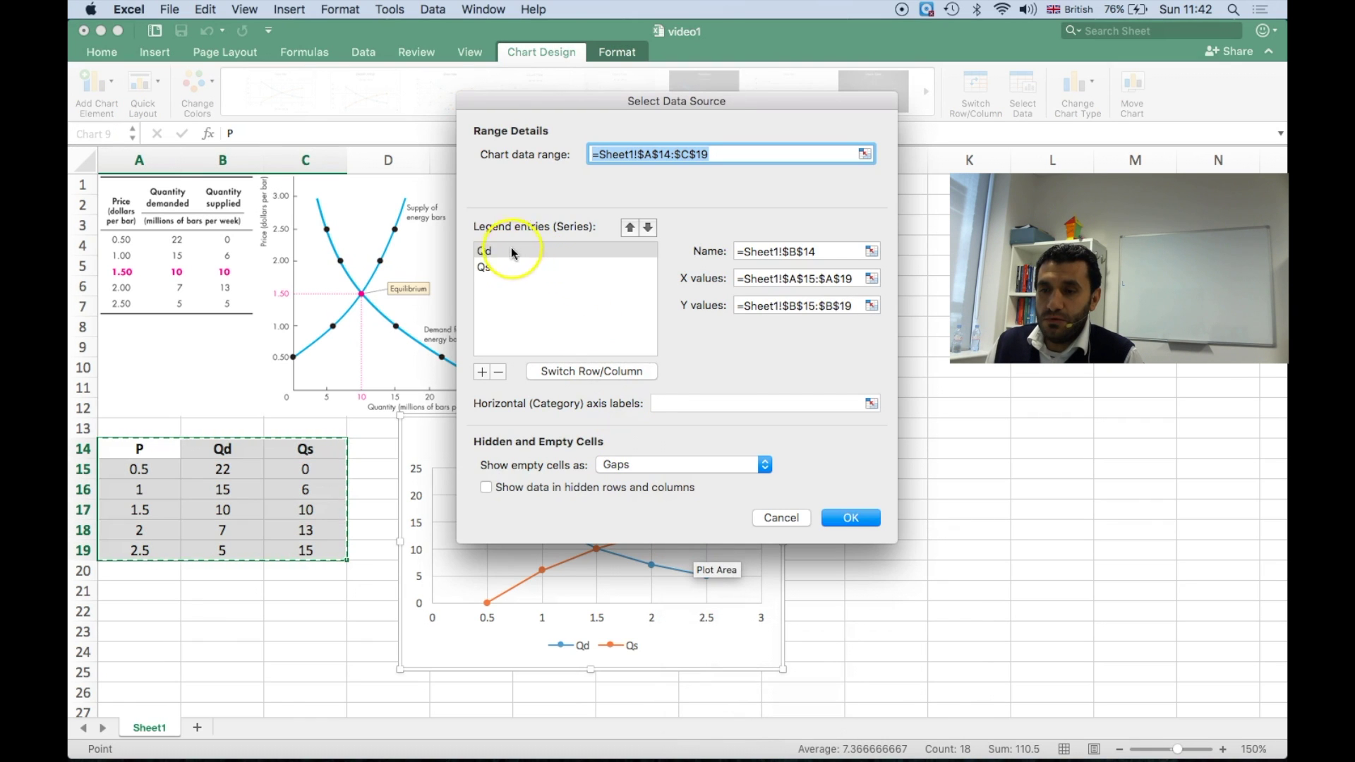
left_click(488, 252)
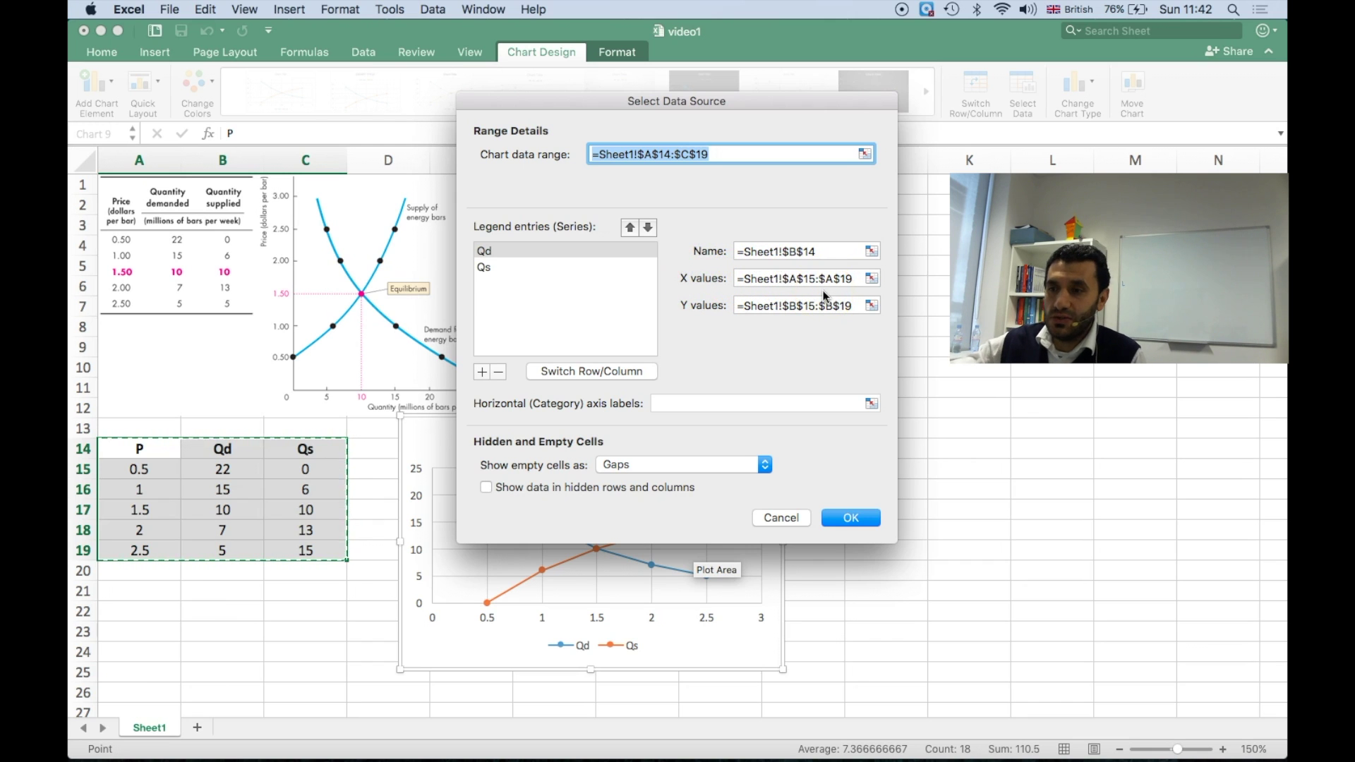
left_click(871, 279)
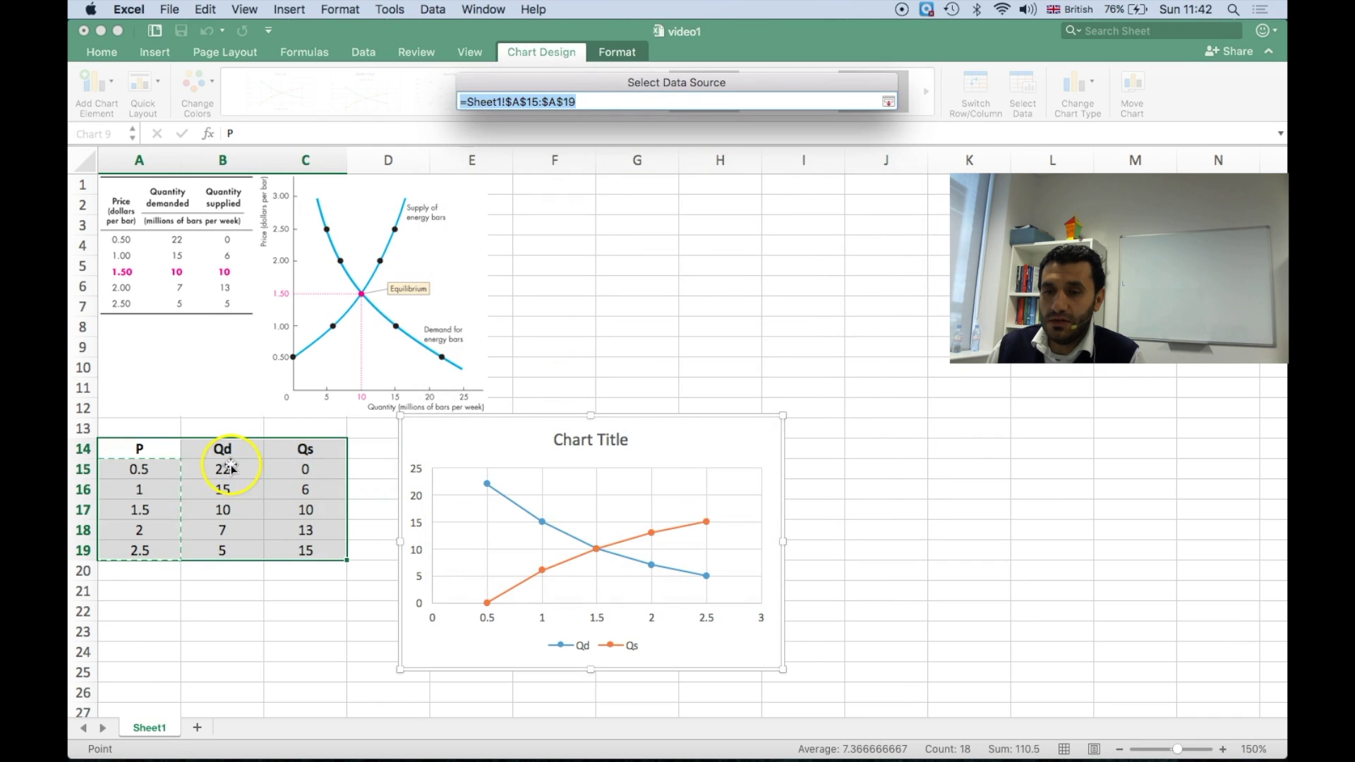
left_click_drag(223, 469, 223, 550)
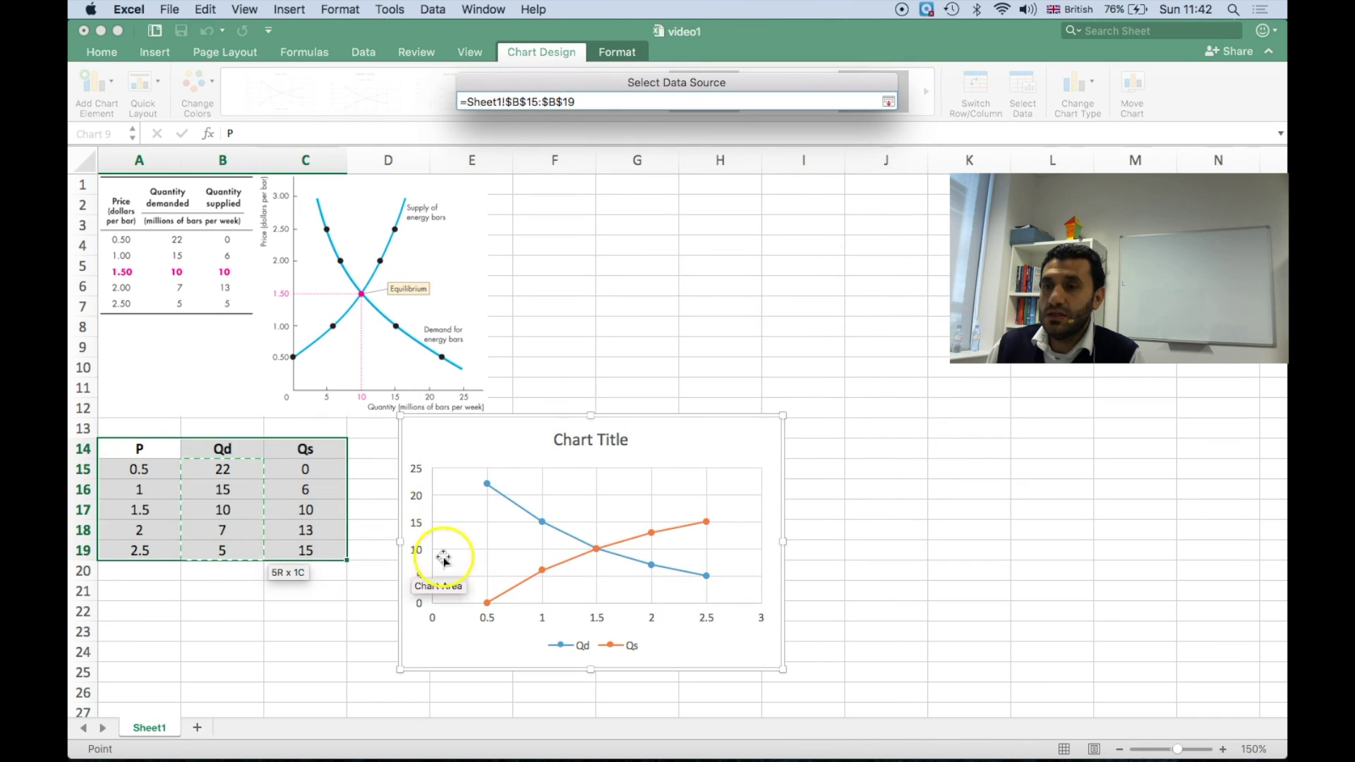
left_click(888, 102)
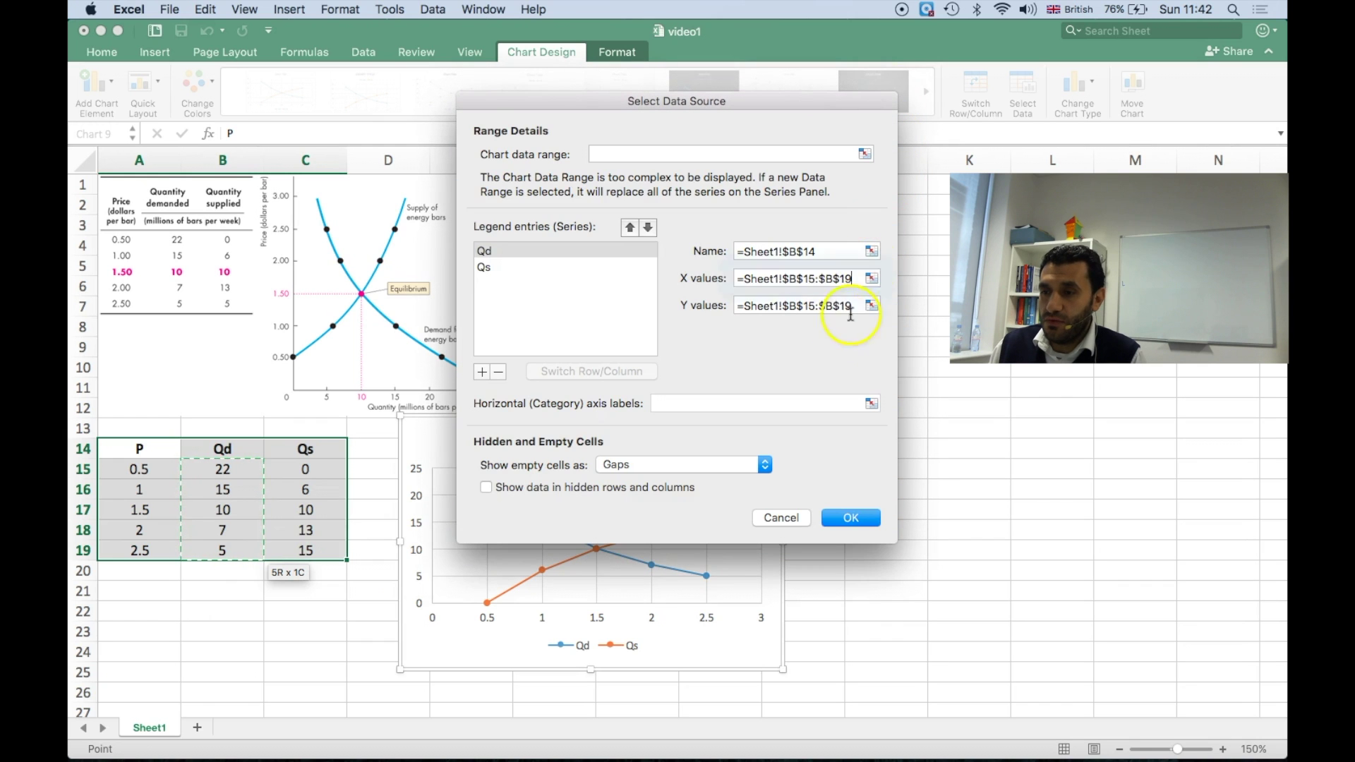
left_click(870, 305)
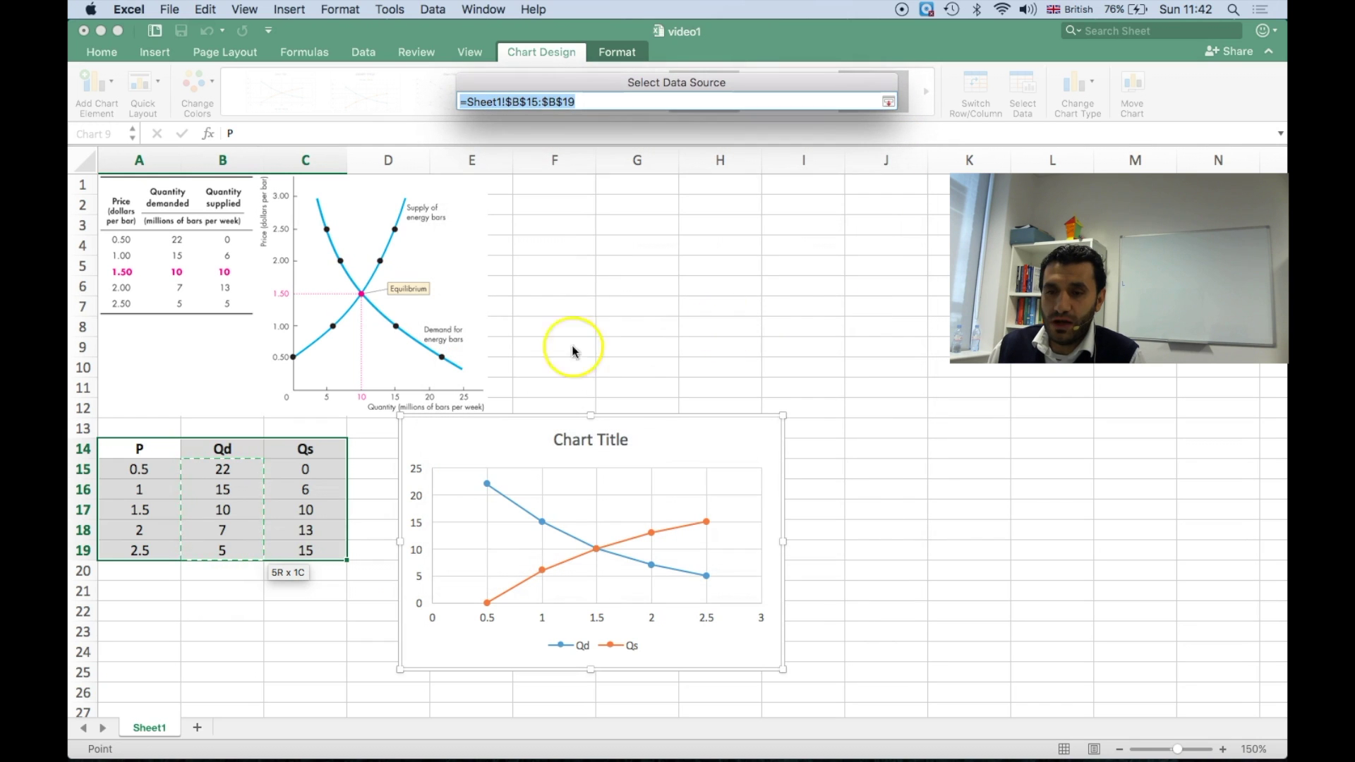
left_click_drag(139, 469, 139, 552)
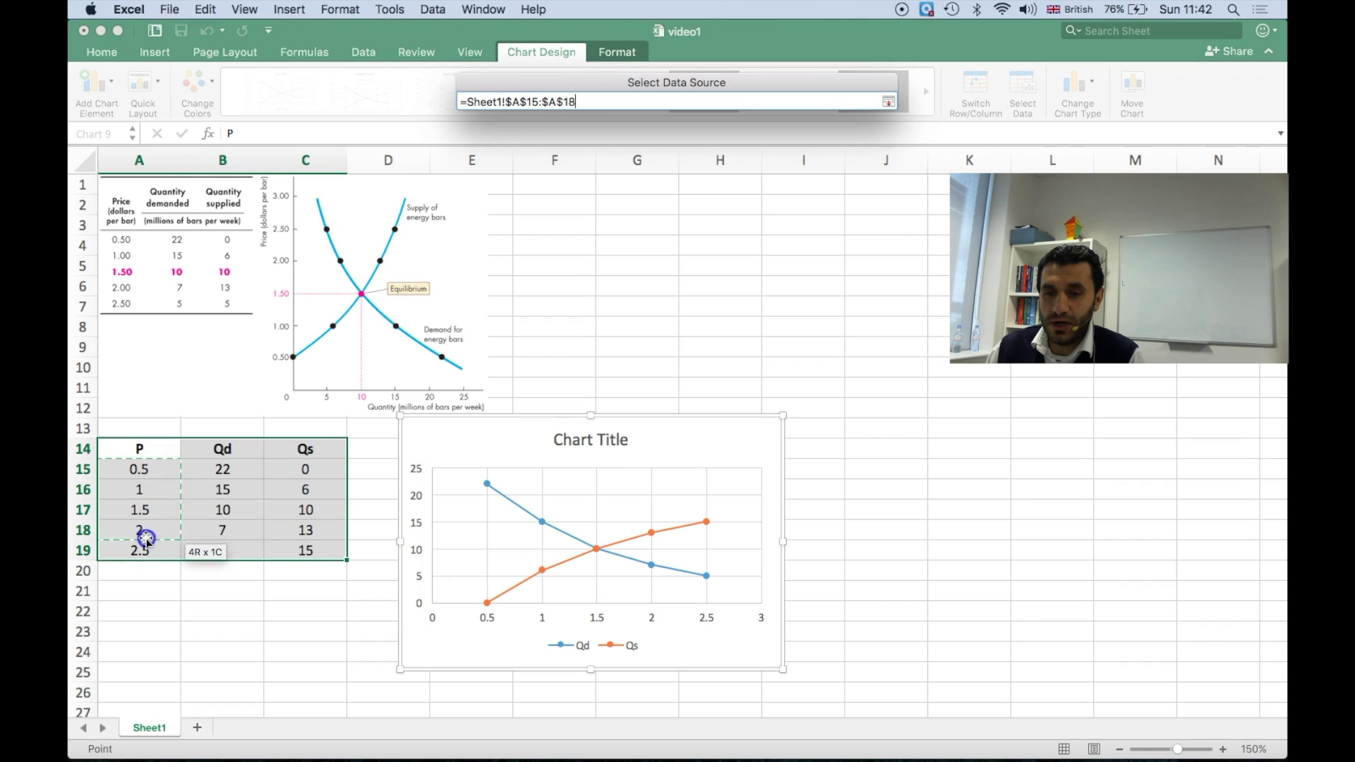
left_click(889, 102)
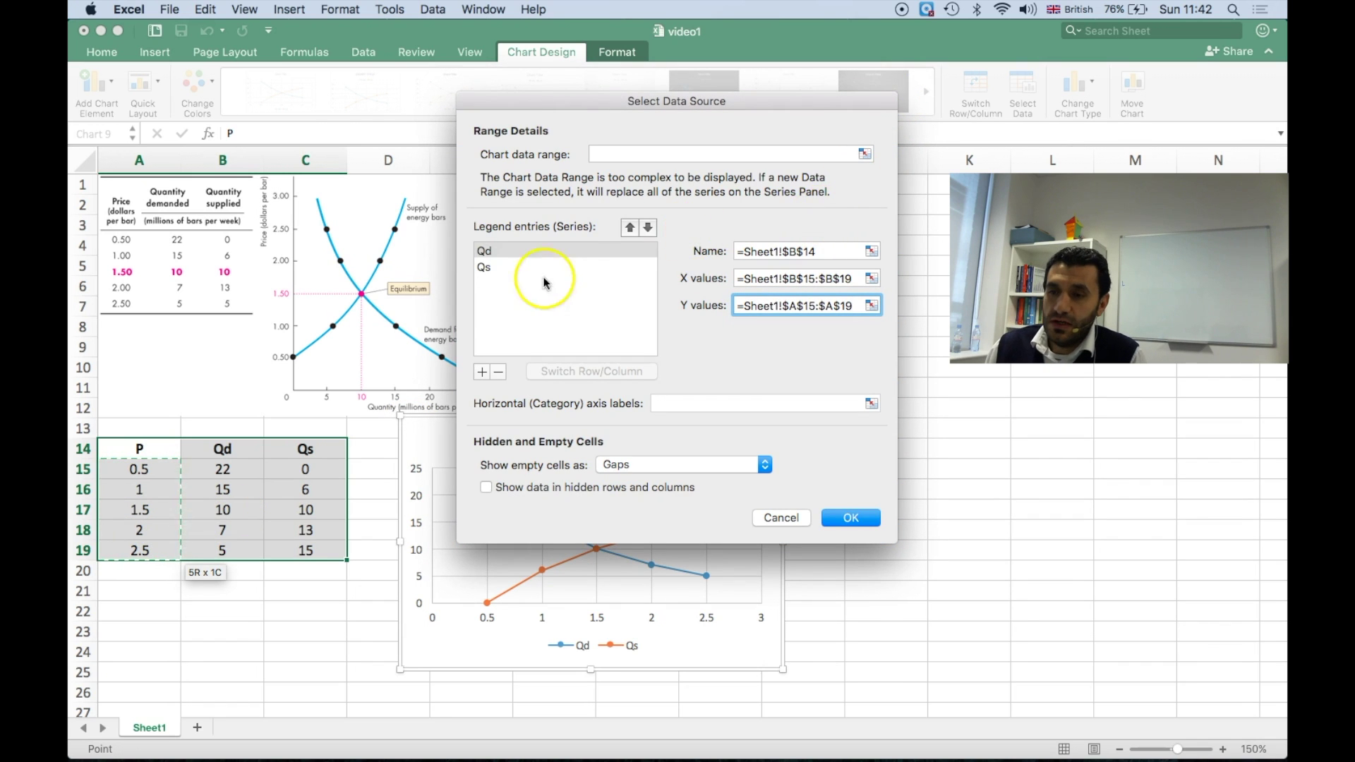
- Set the Qs series X values to C15:C19 and Y values to A15:A19, and apply
left_click(485, 268)
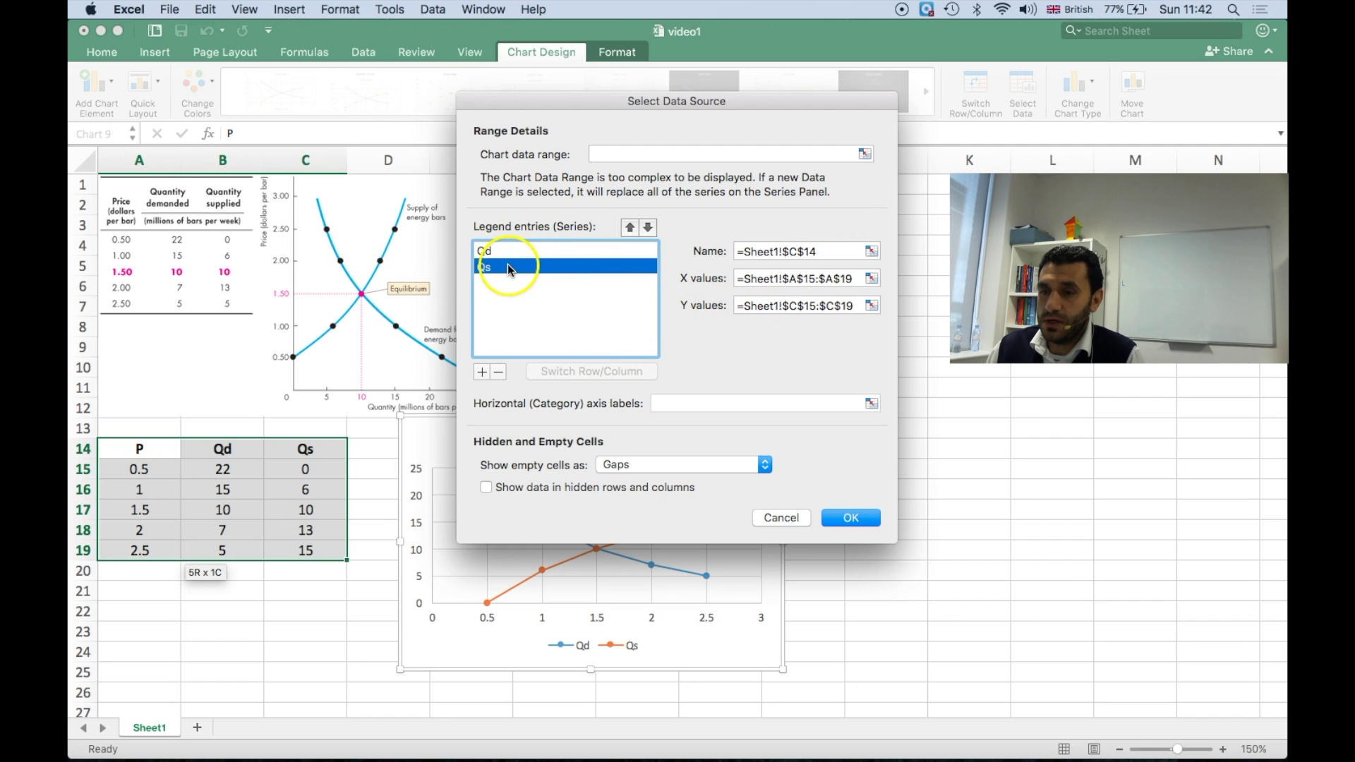
left_click(872, 278)
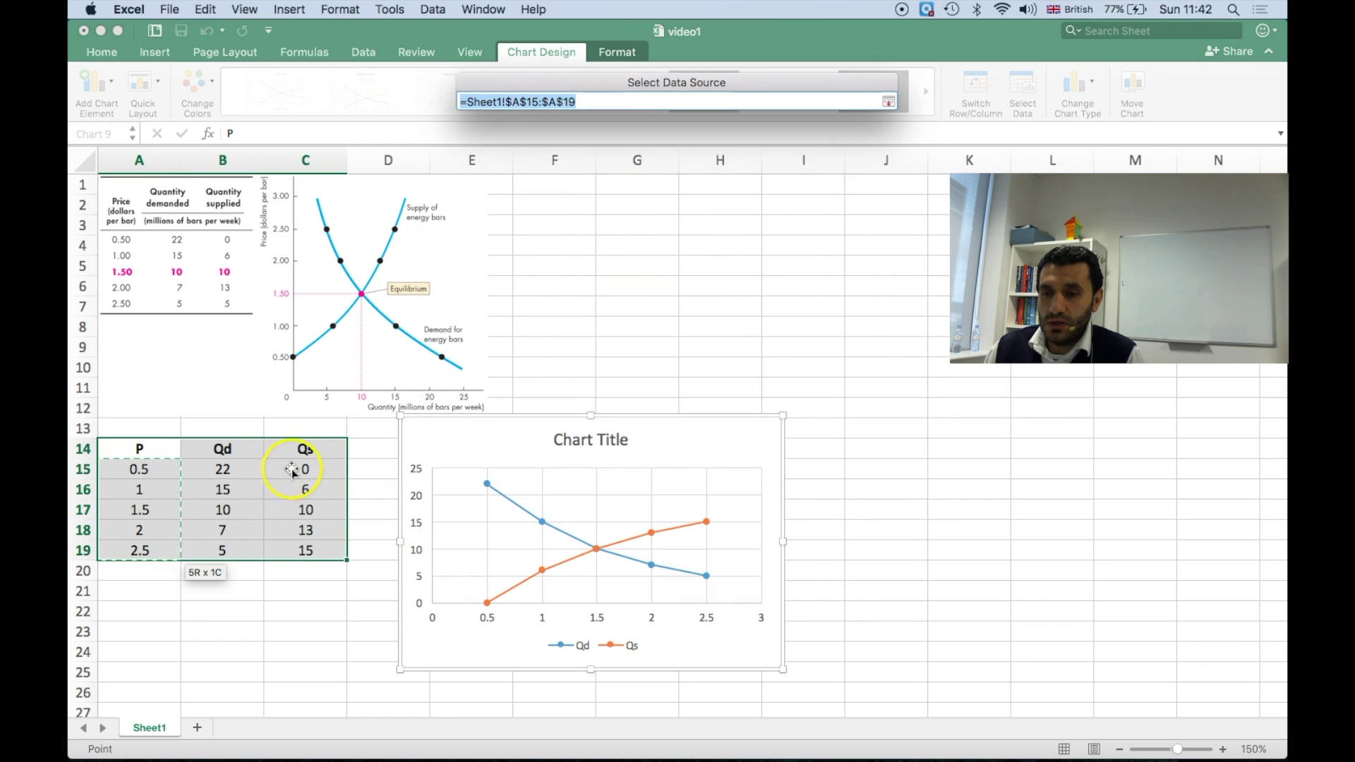
left_click_drag(300, 468, 303, 545)
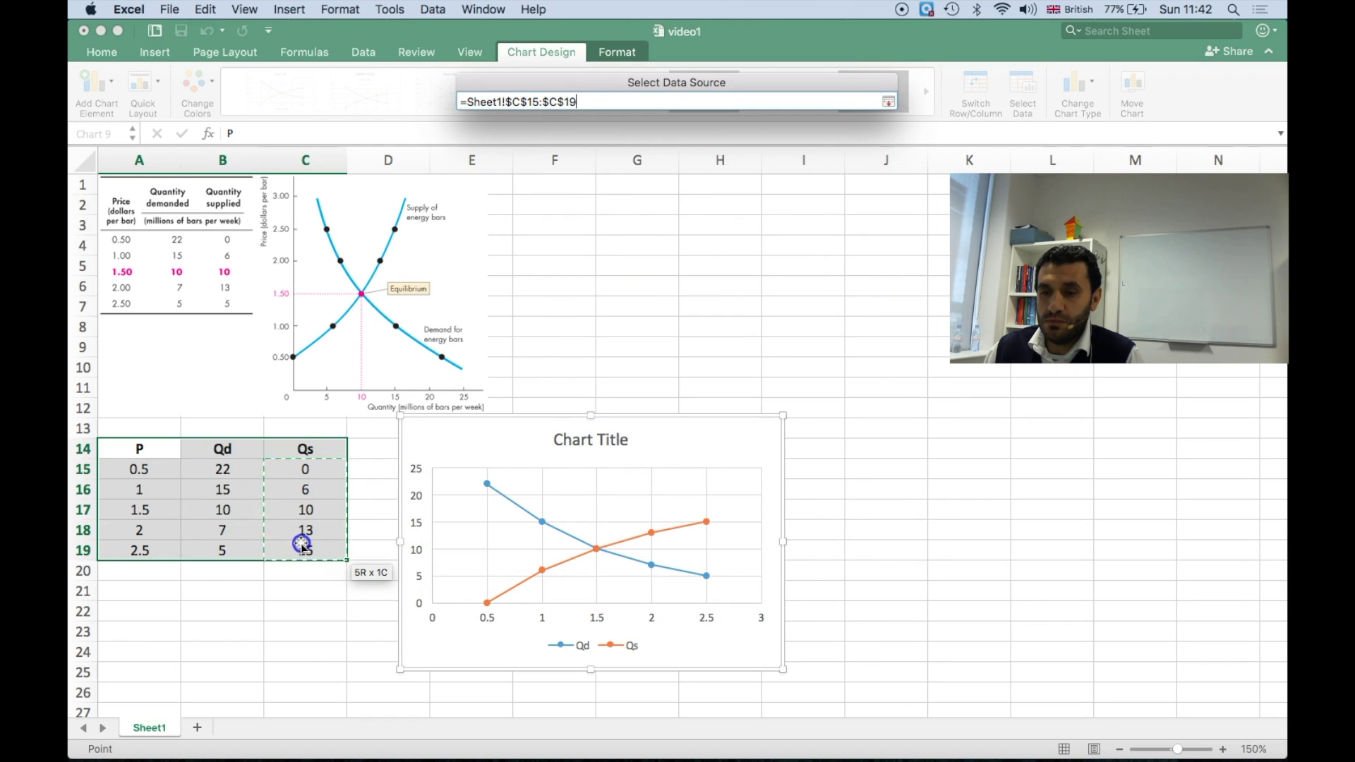
left_click(888, 102)
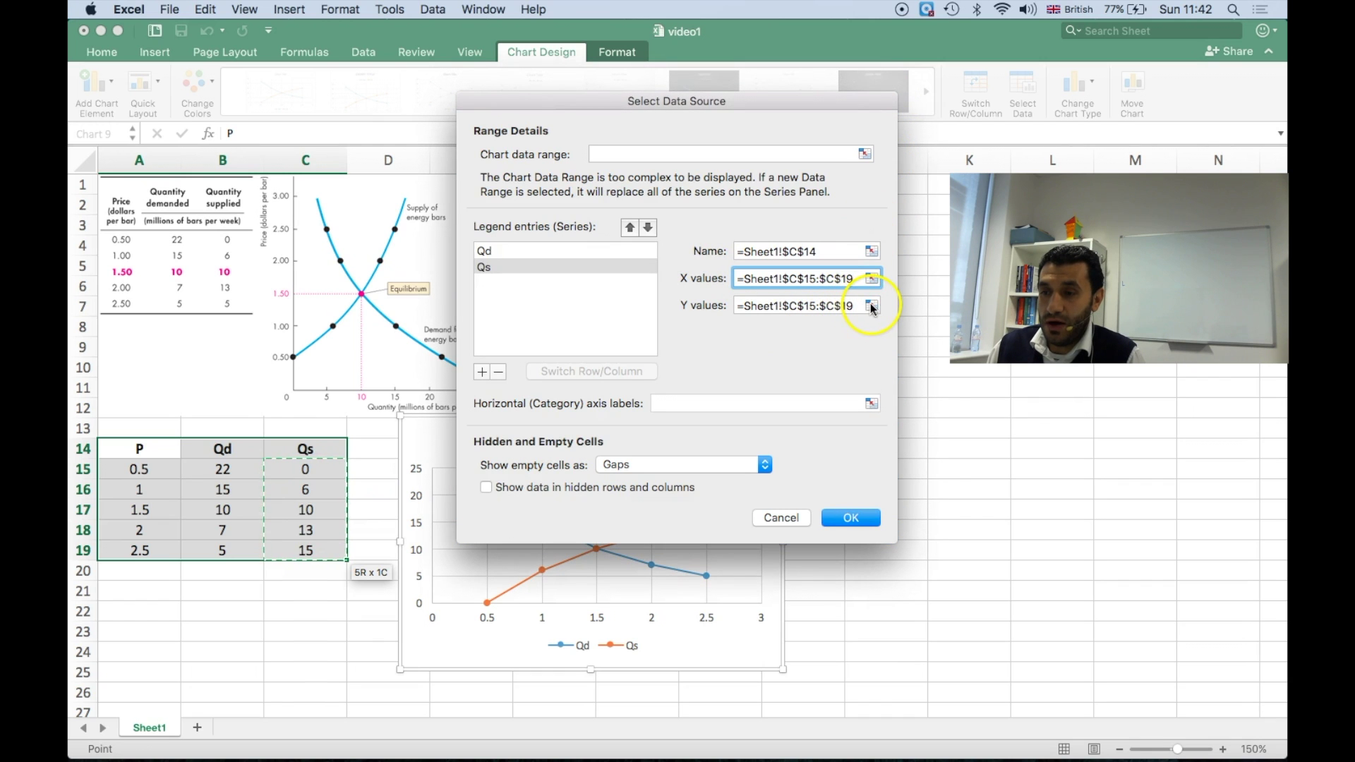
left_click(872, 307)
left_click(161, 471)
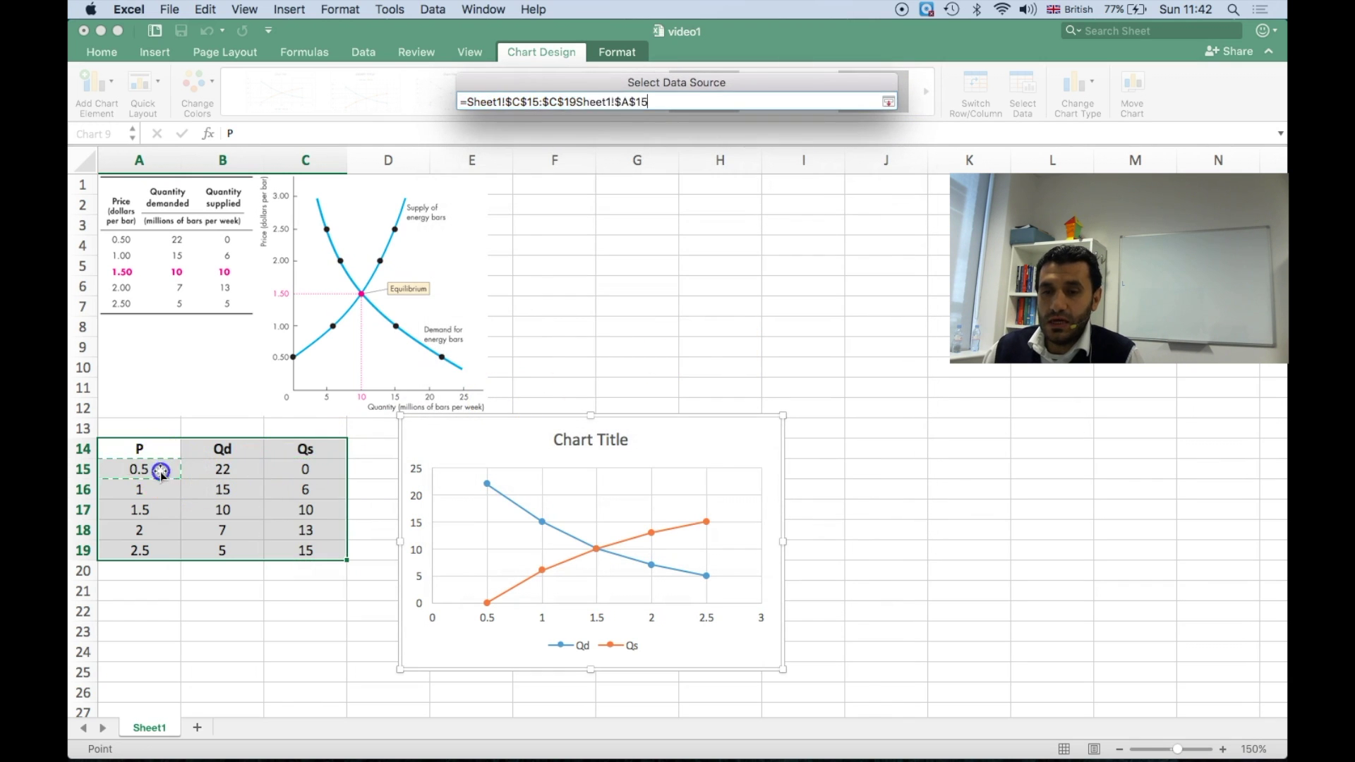
left_click_drag(161, 472, 139, 550)
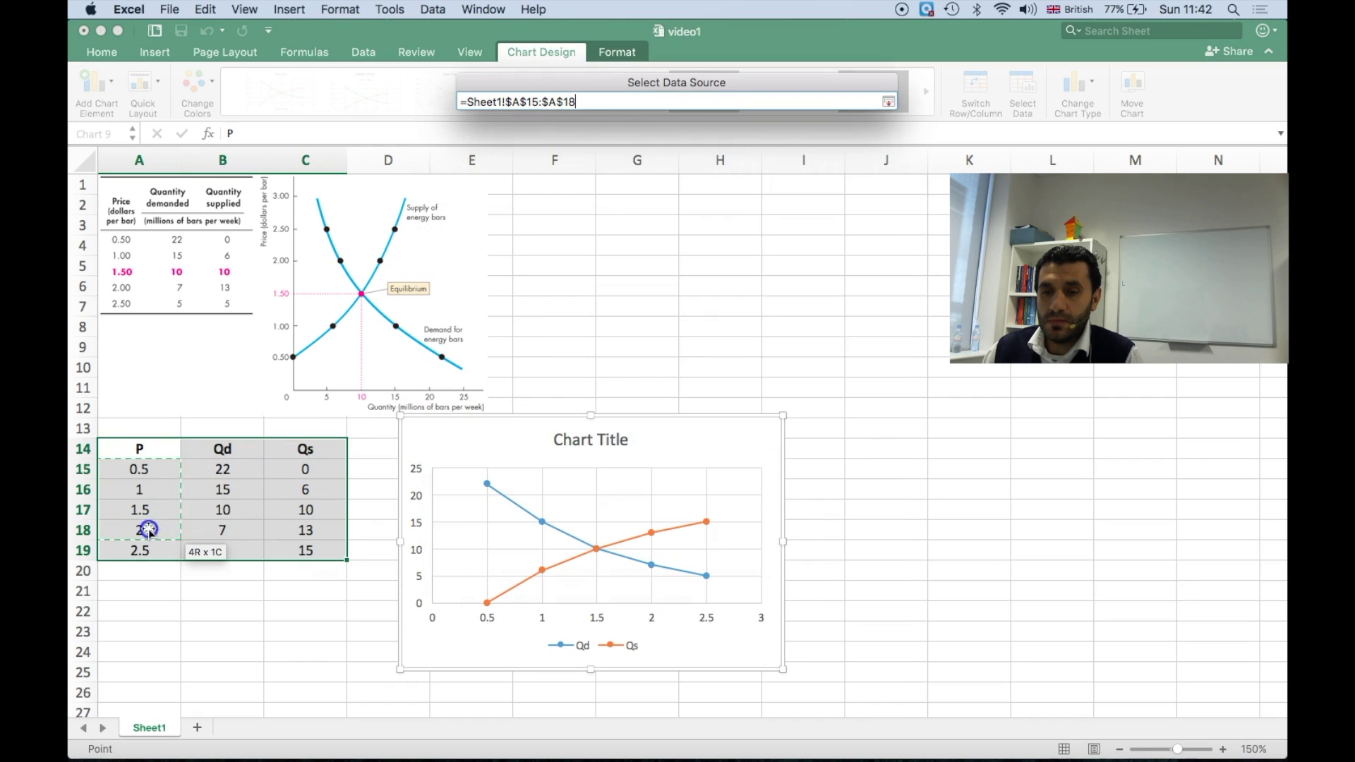
left_click(889, 103)
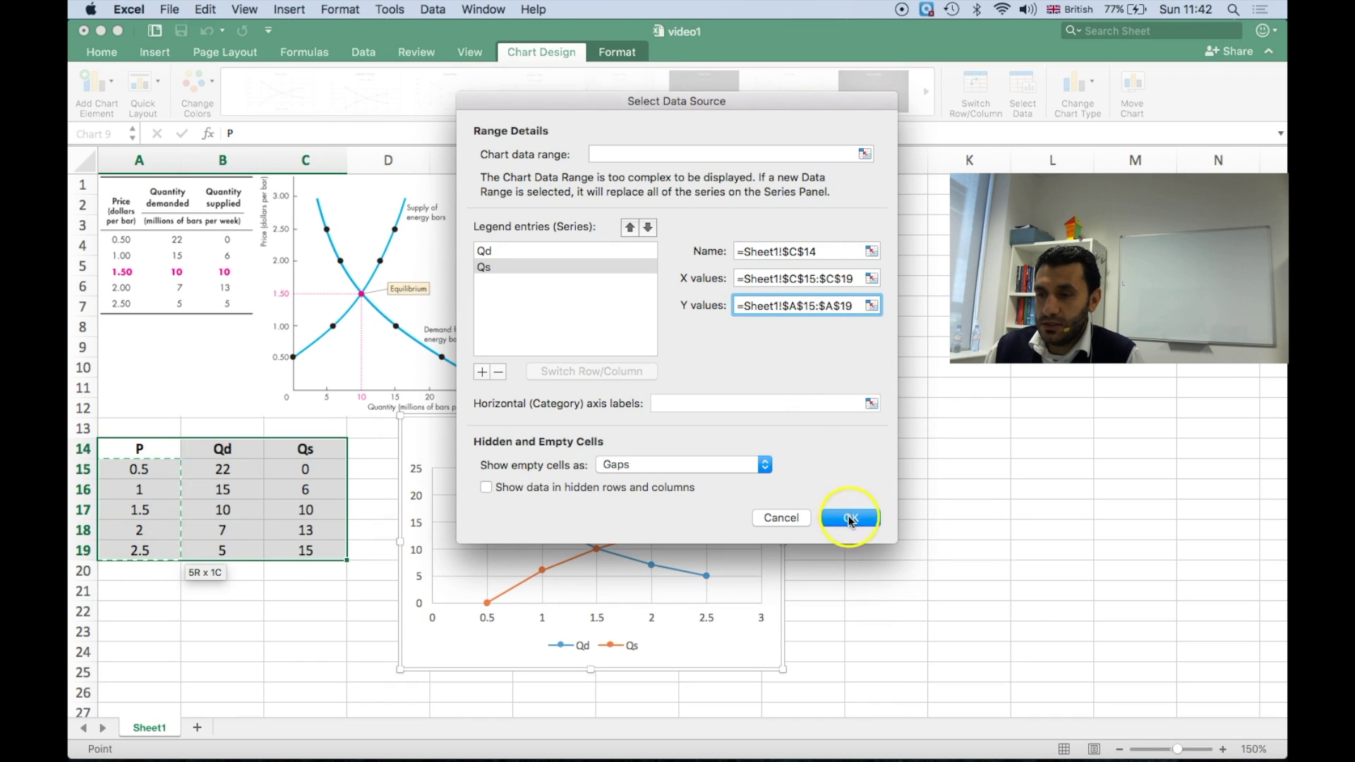
left_click(850, 519)
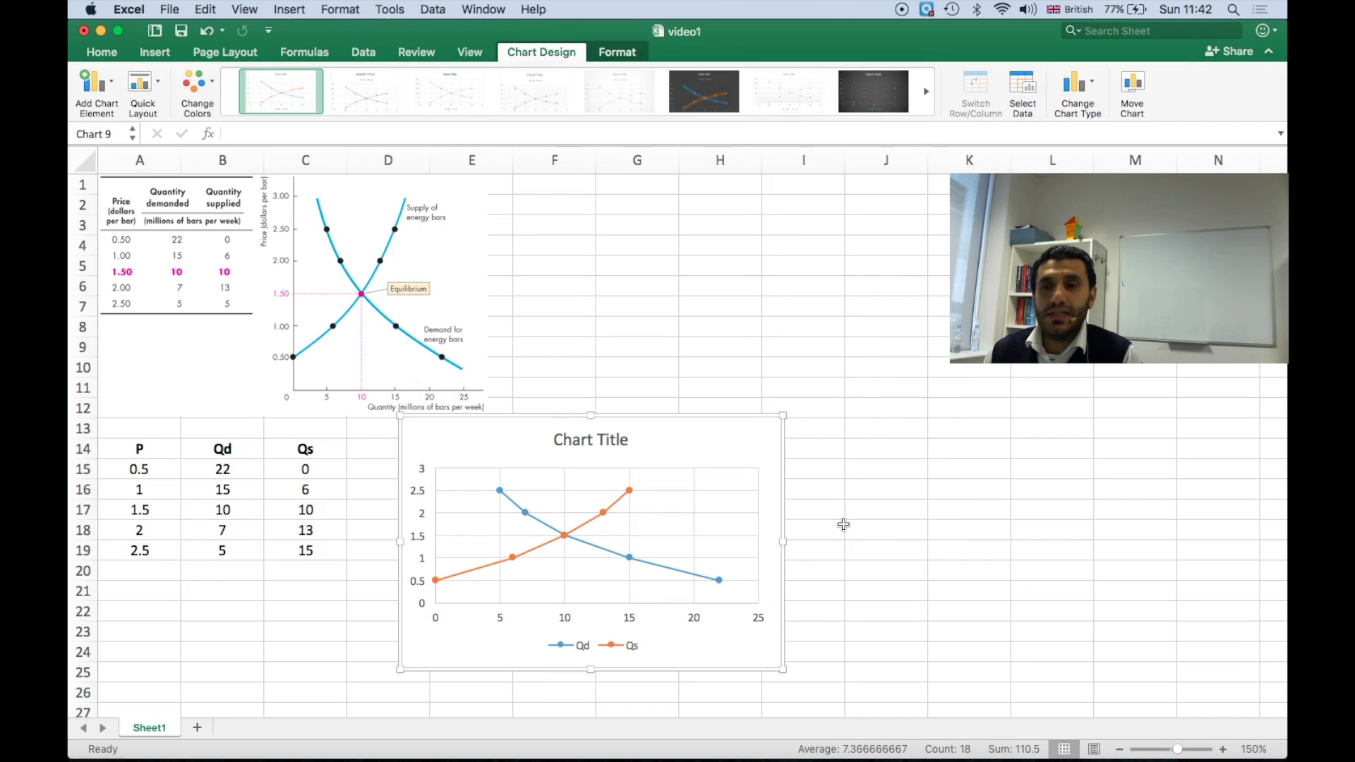
- Title the chart 'Demand and Supply Curves'
left_click(584, 440)
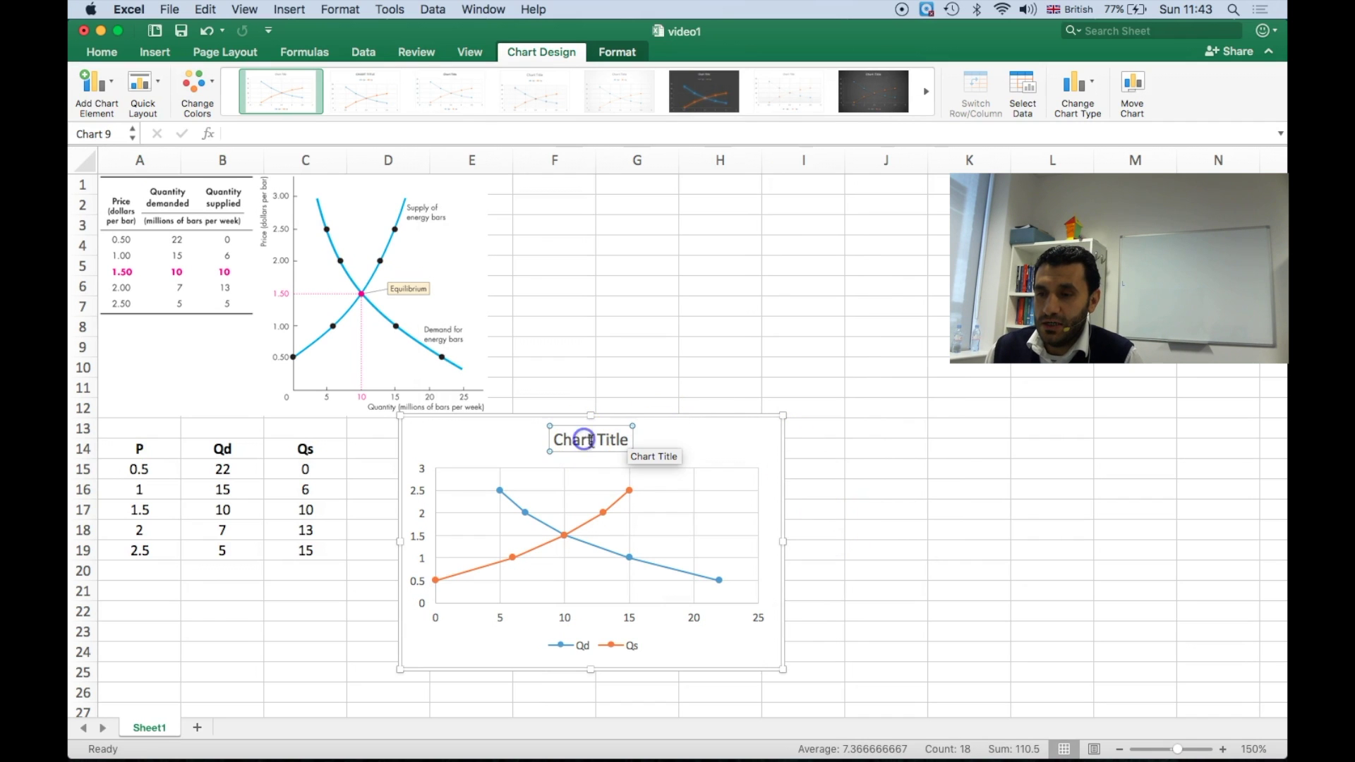
double_click(590, 439)
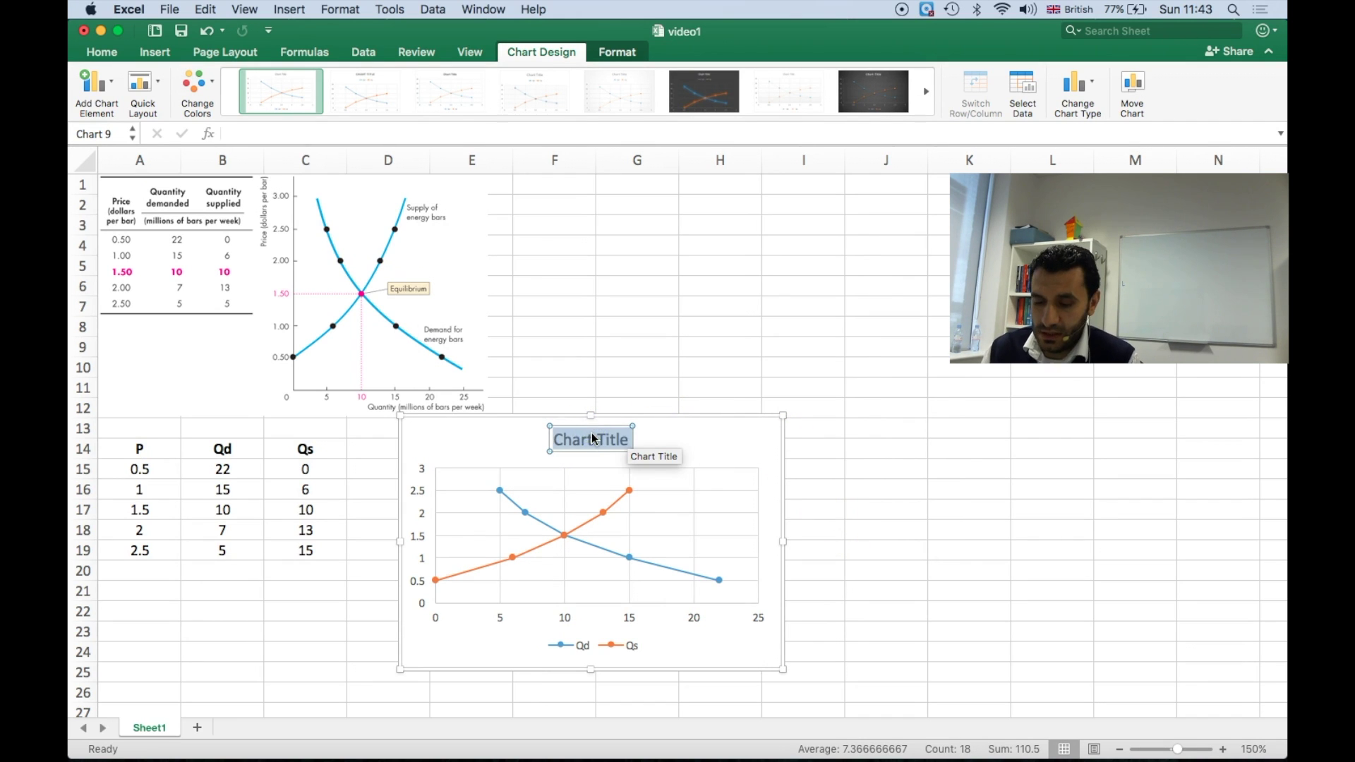
type("Demand and")
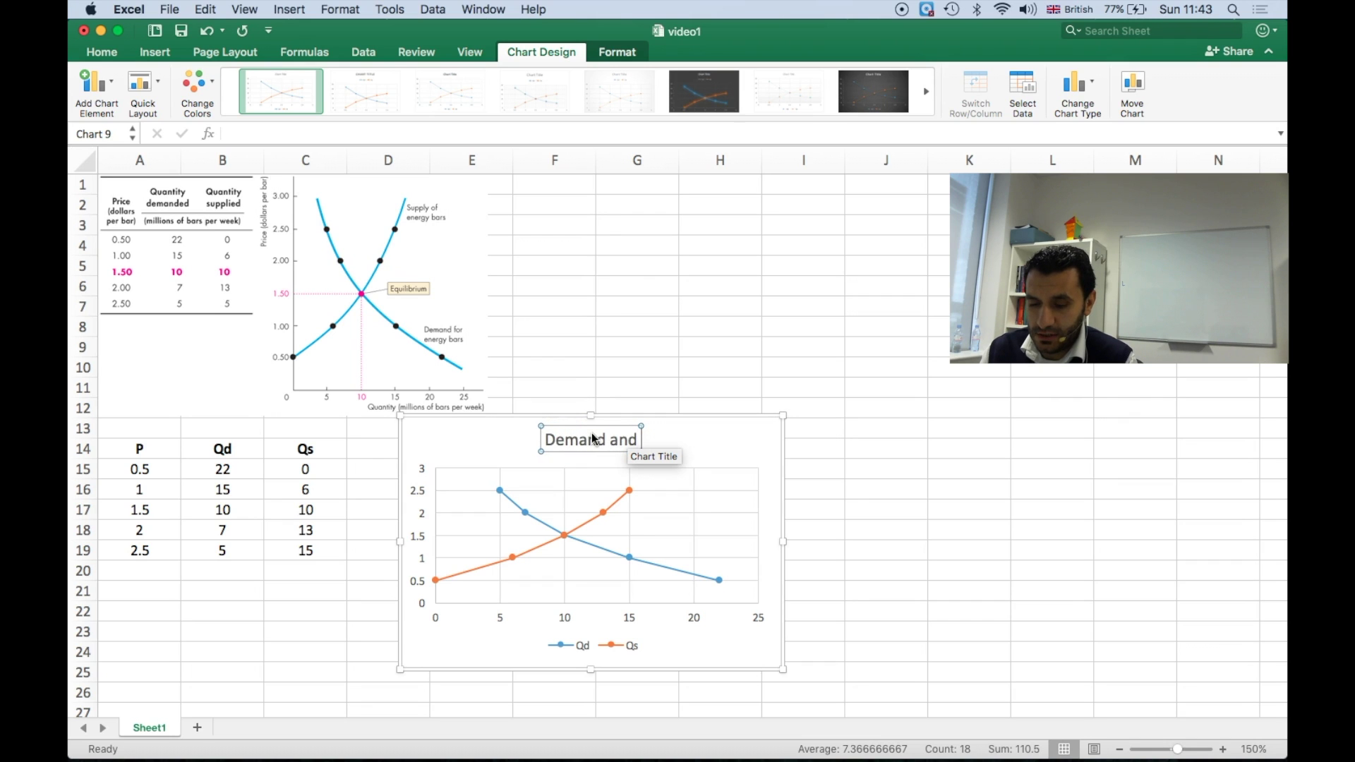
type(" Supply C")
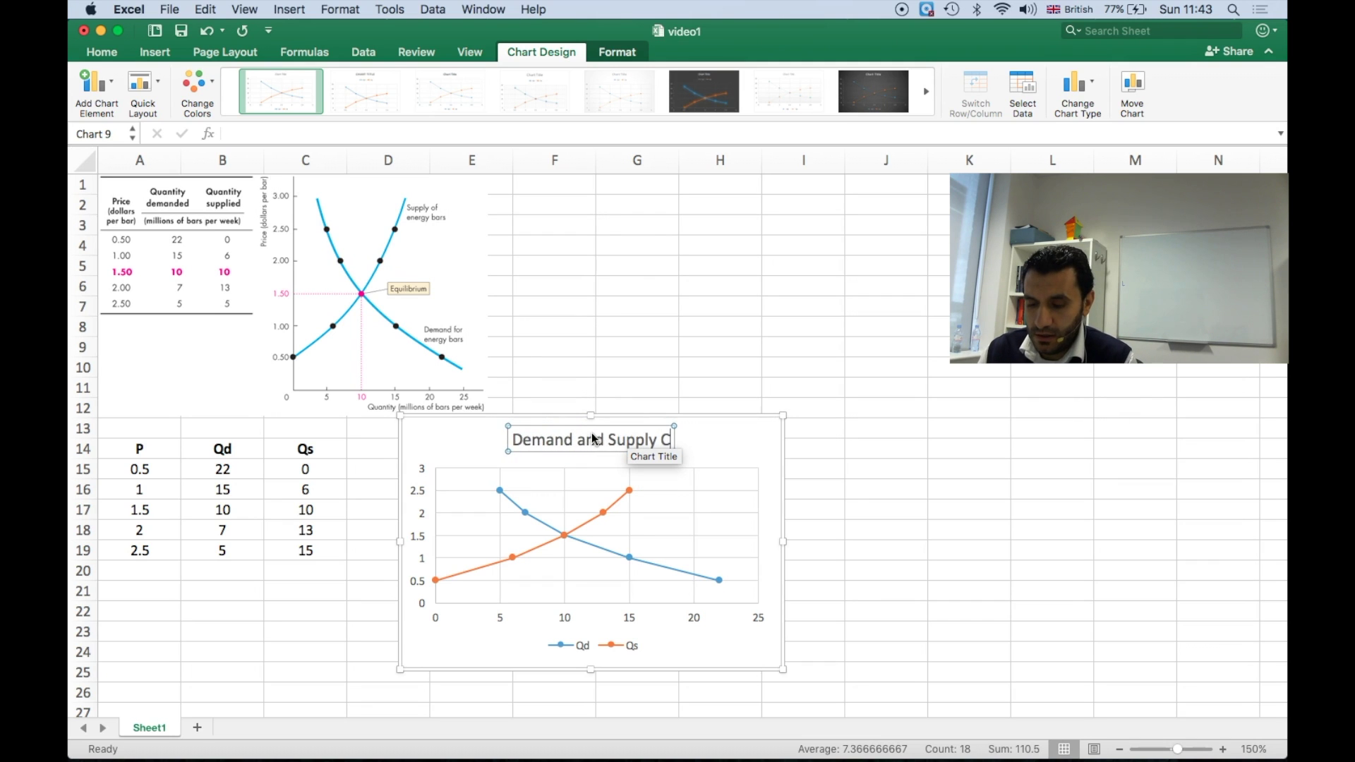
type("urves")
left_click(739, 423)
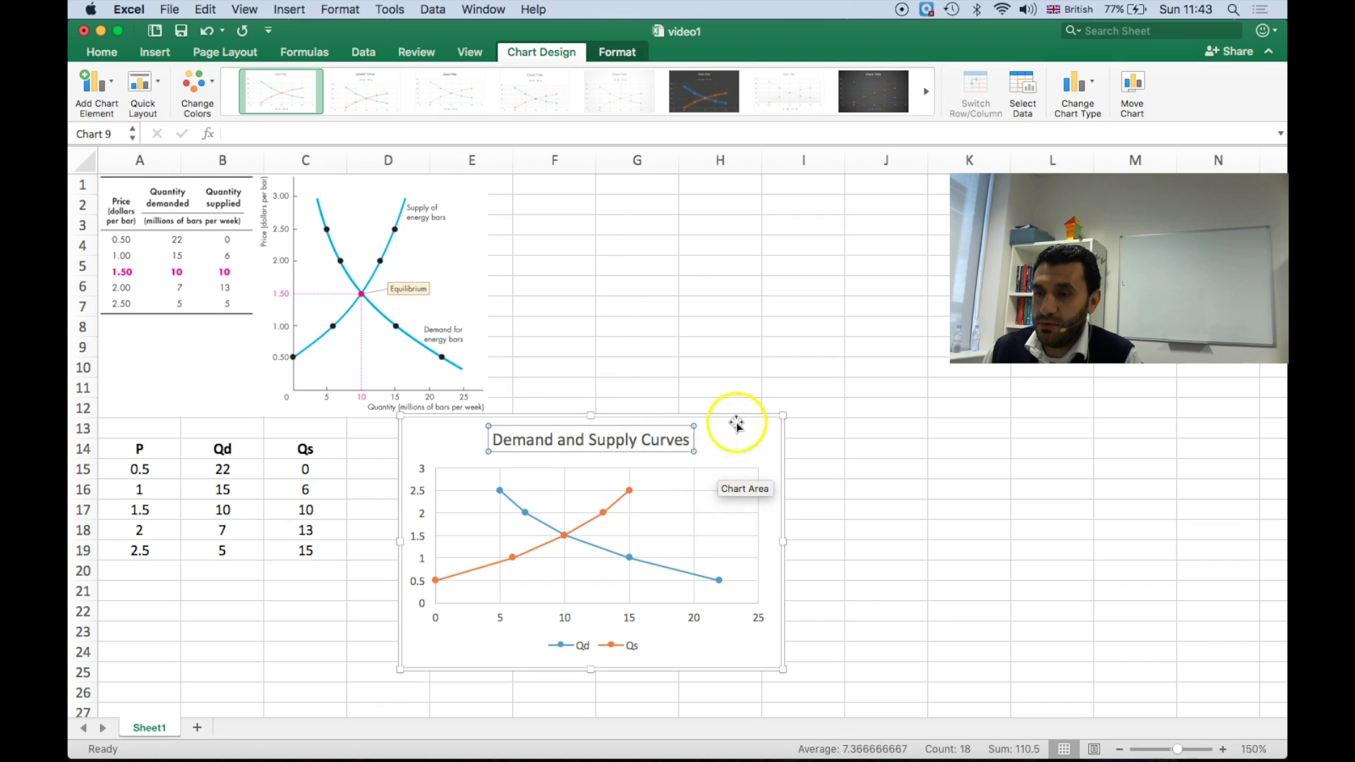
- Check the gridlines, supply curve and legend formatting, then shift the chart slightly left
left_click(625, 491)
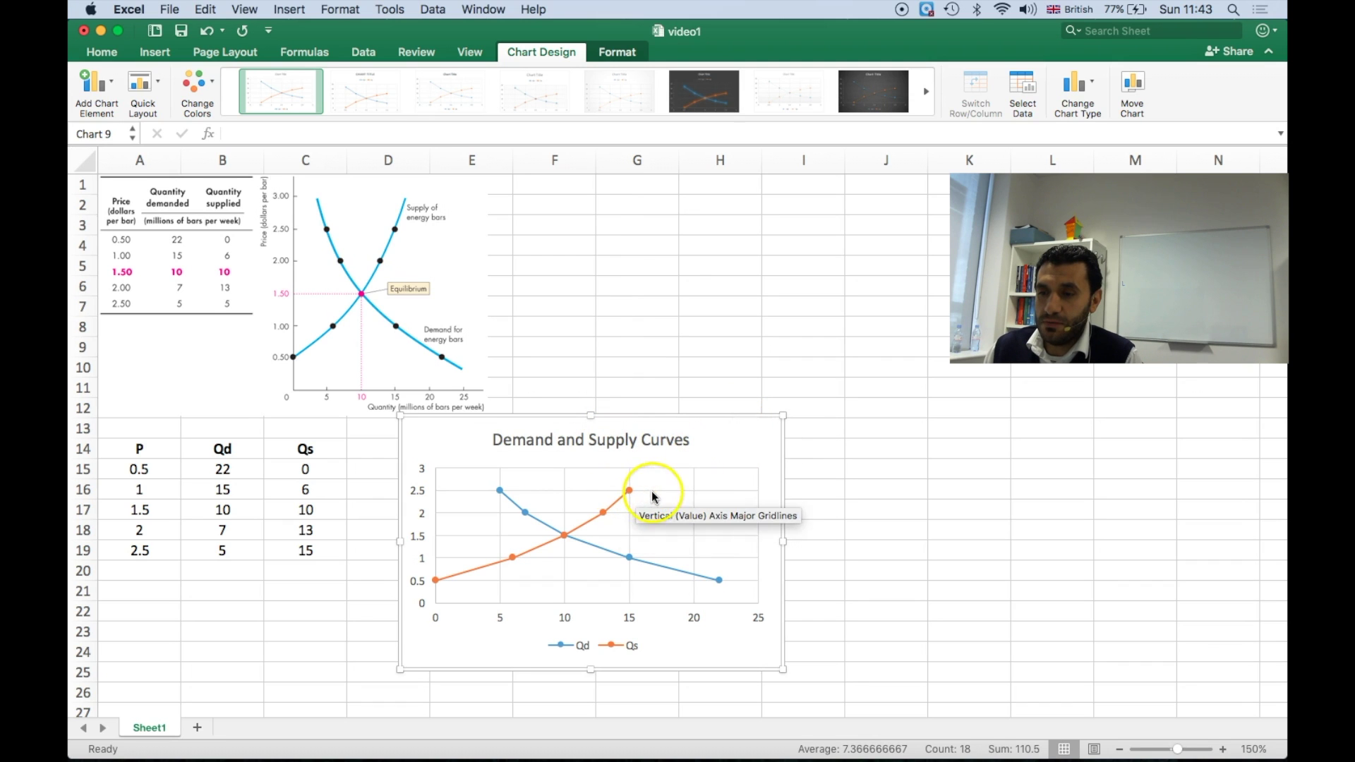
left_click(649, 490)
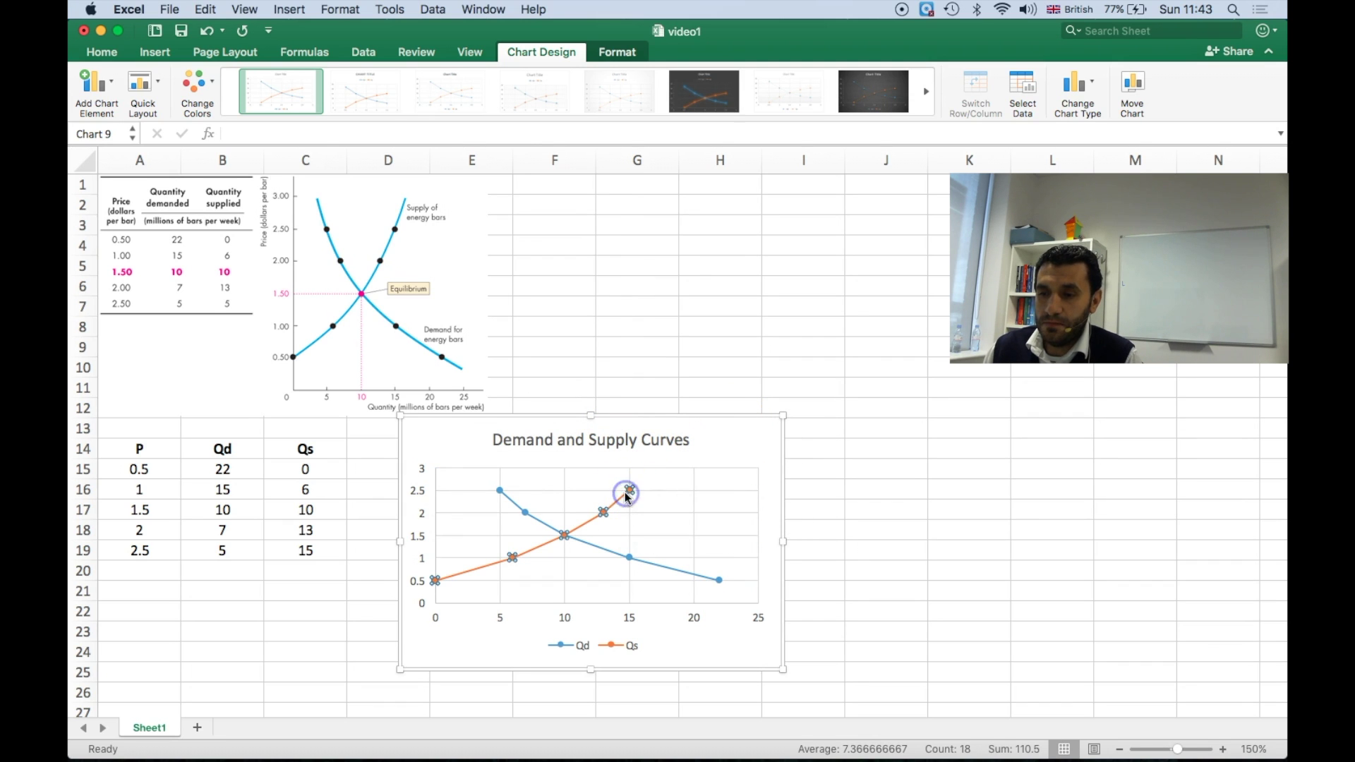
left_click(628, 494)
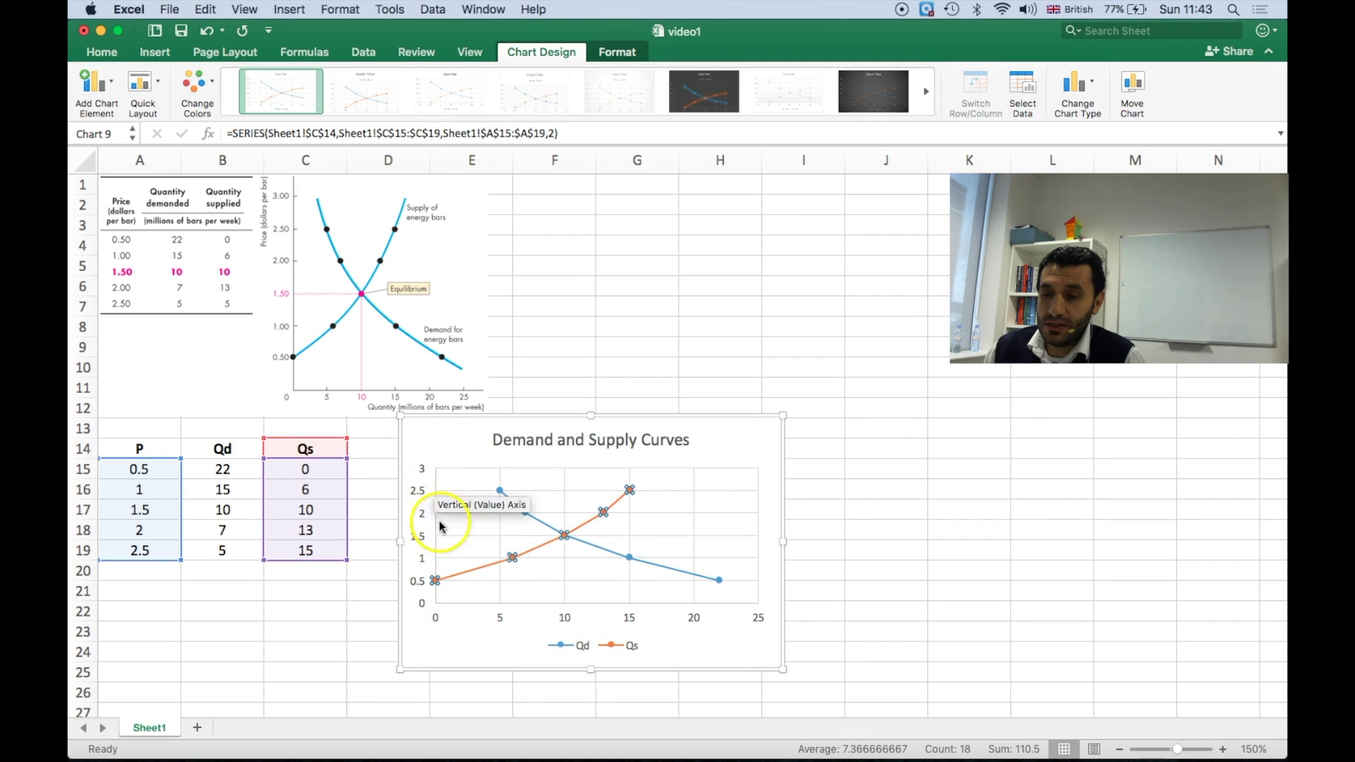
left_click(614, 645)
double_click(614, 645)
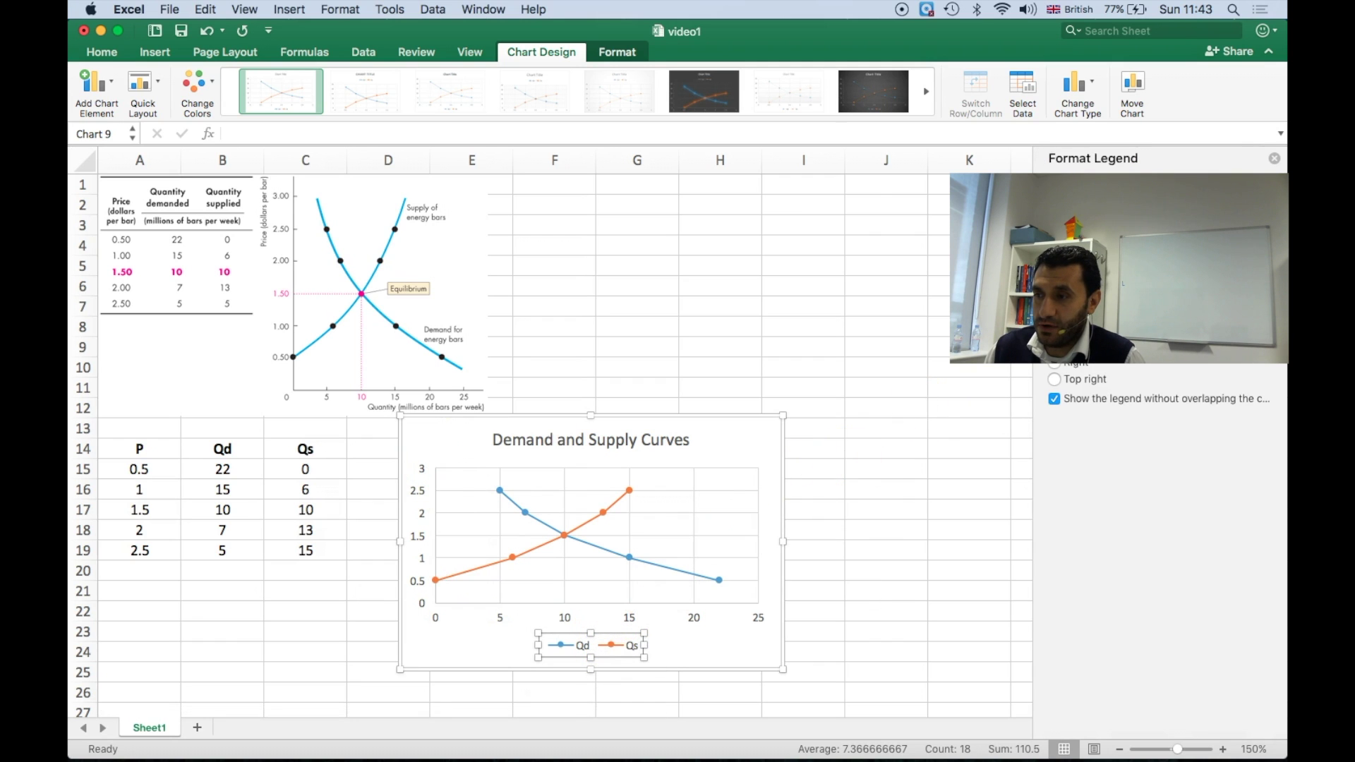
left_click(1277, 159)
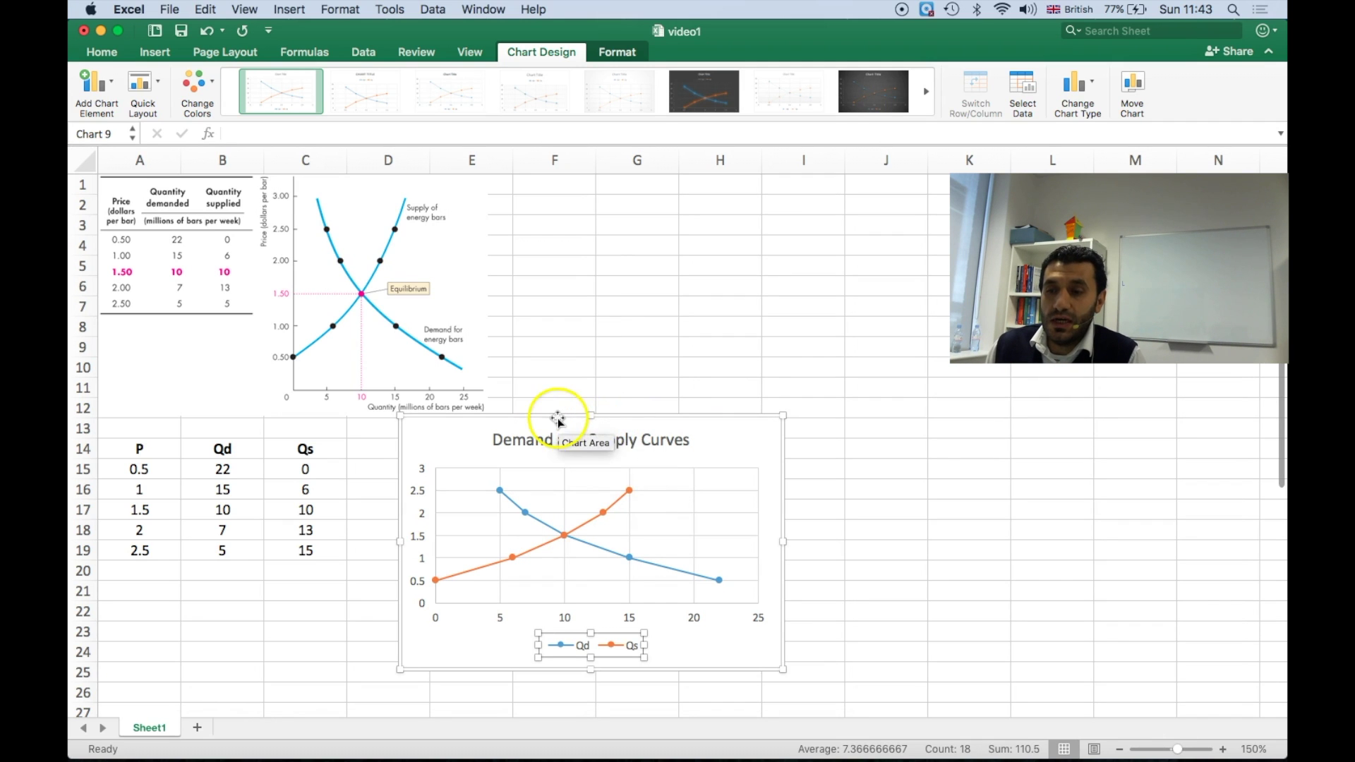
left_click_drag(558, 418, 532, 427)
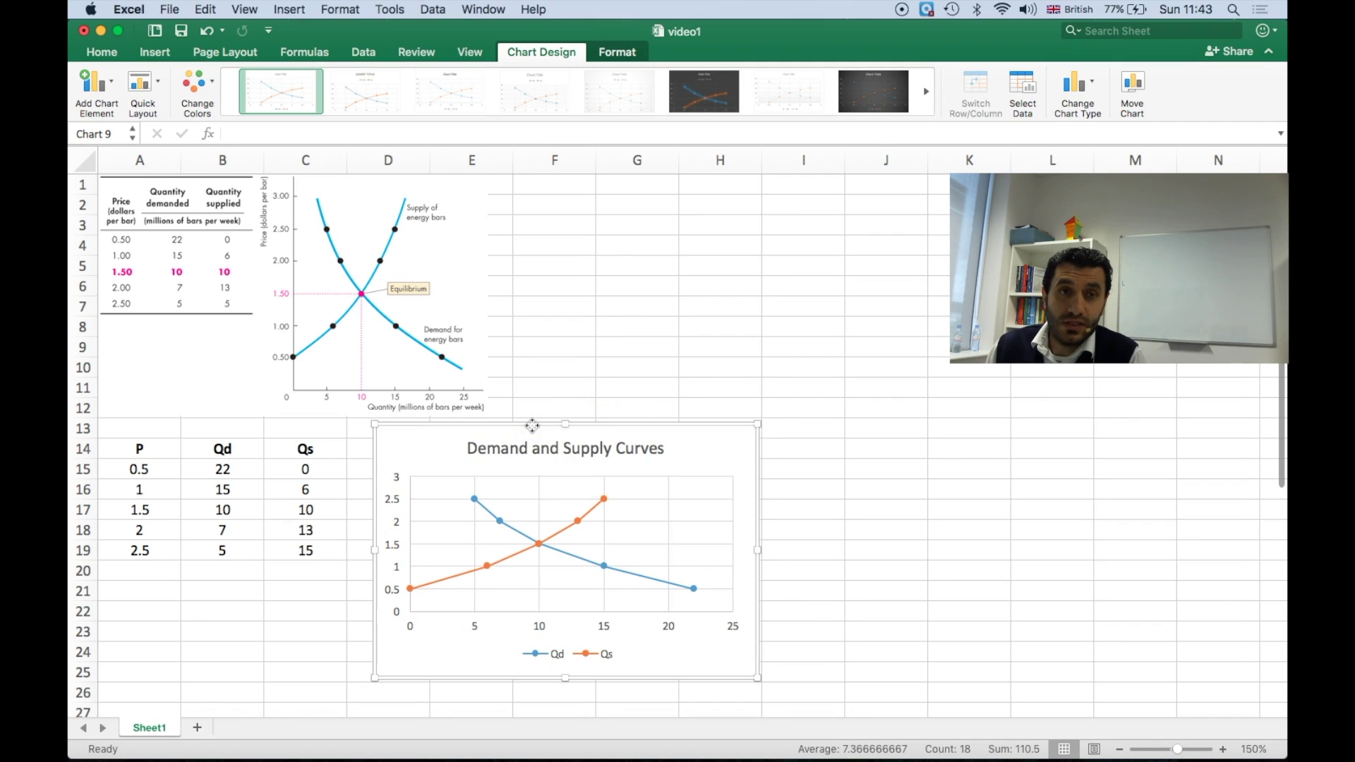